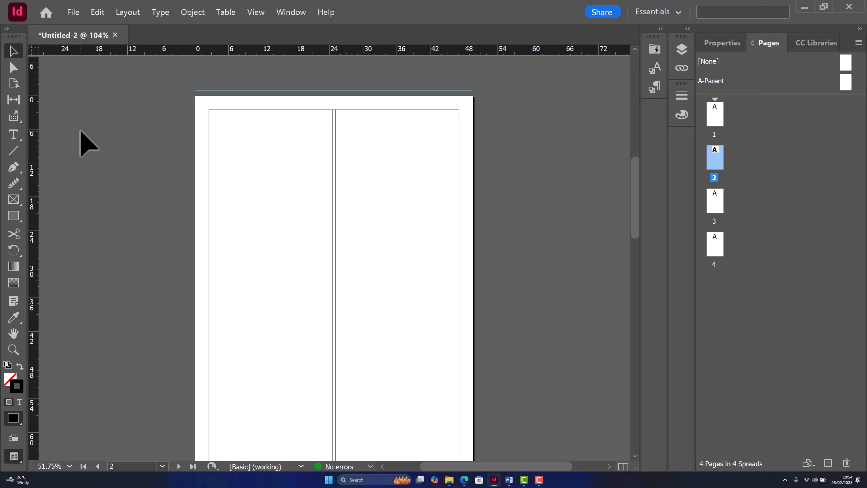
- Examine the column guides on all four pages and the A-Parent applied to them
{"action": "scroll", "coordinate": [358, 236], "scroll_direction": "up", "scroll_amount": 5}
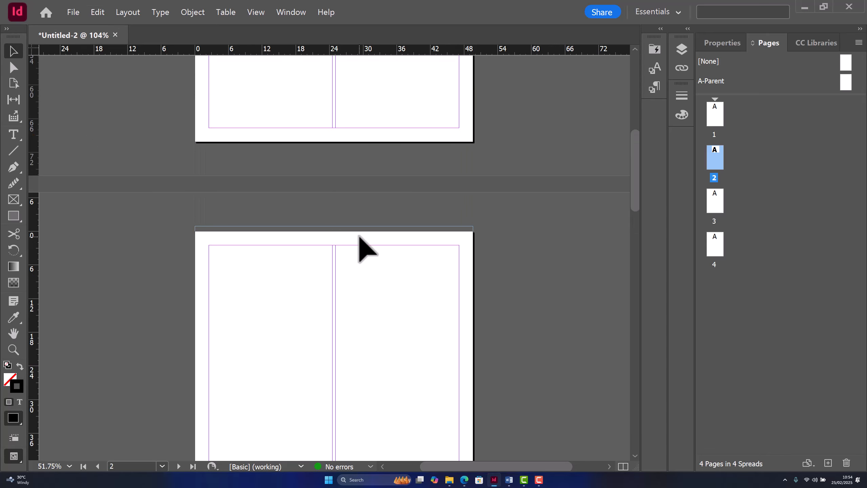
{"action": "scroll", "coordinate": [359, 236], "scroll_direction": "down", "scroll_amount": 5}
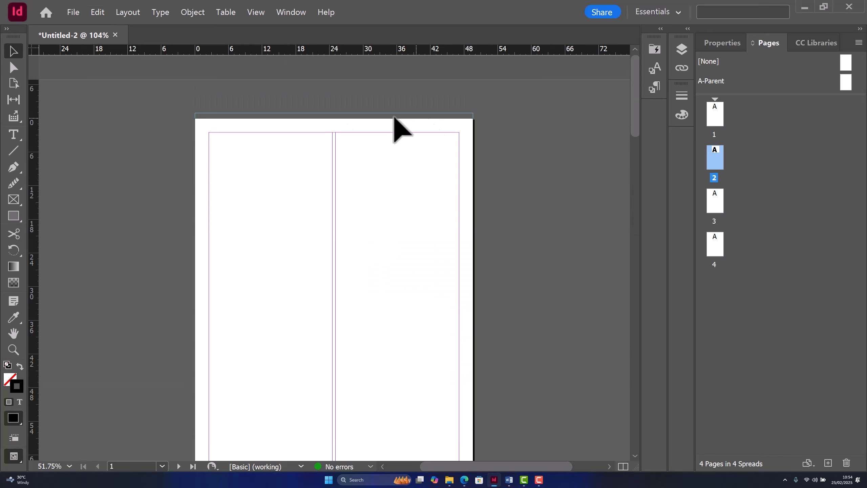
{"action": "scroll", "coordinate": [402, 177], "scroll_direction": "down", "scroll_amount": 1}
{"action": "scroll", "coordinate": [401, 177], "scroll_direction": "down", "scroll_amount": 2}
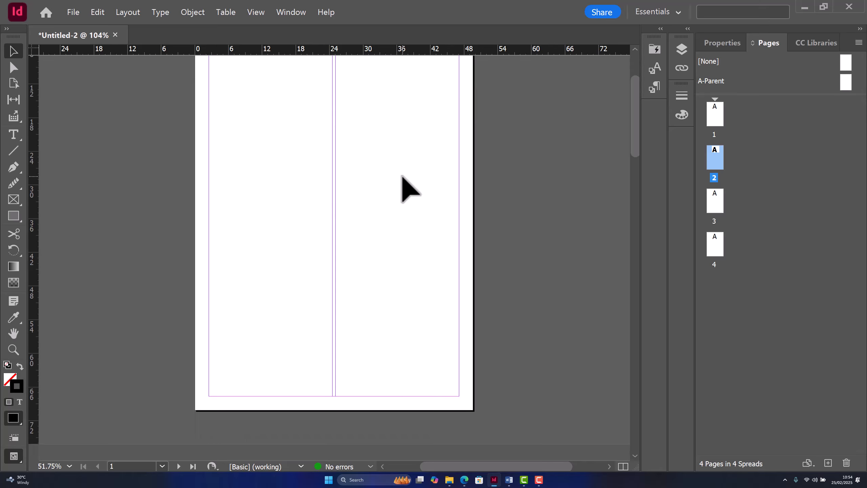
{"action": "scroll", "coordinate": [401, 177], "scroll_direction": "up", "scroll_amount": 3}
{"action": "scroll", "coordinate": [358, 243], "scroll_direction": "down", "scroll_amount": 1}
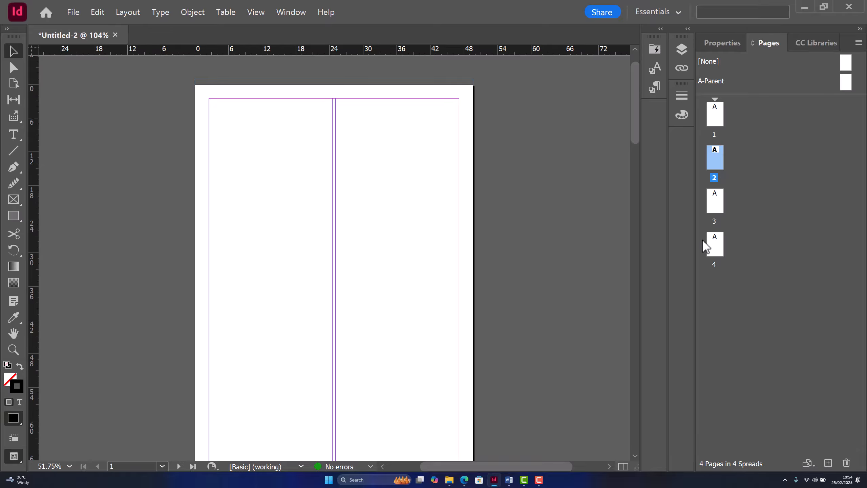
{"action": "left_click", "coordinate": [717, 118]}
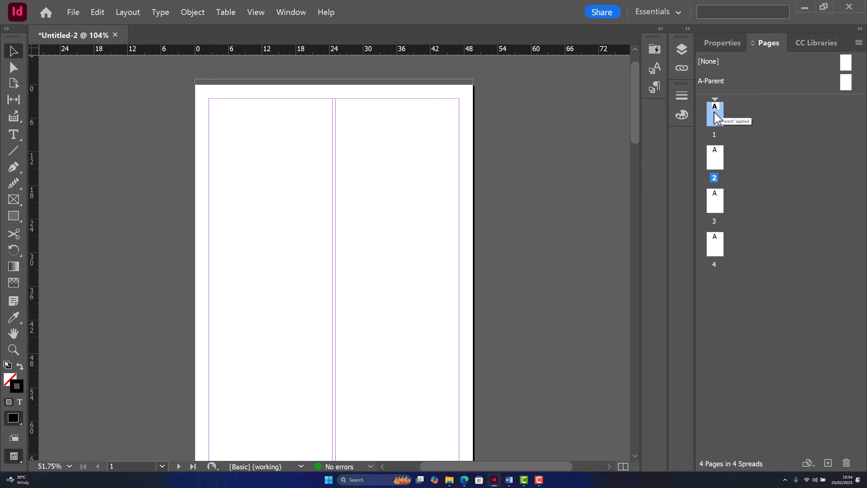
{"action": "left_click", "coordinate": [715, 253]}
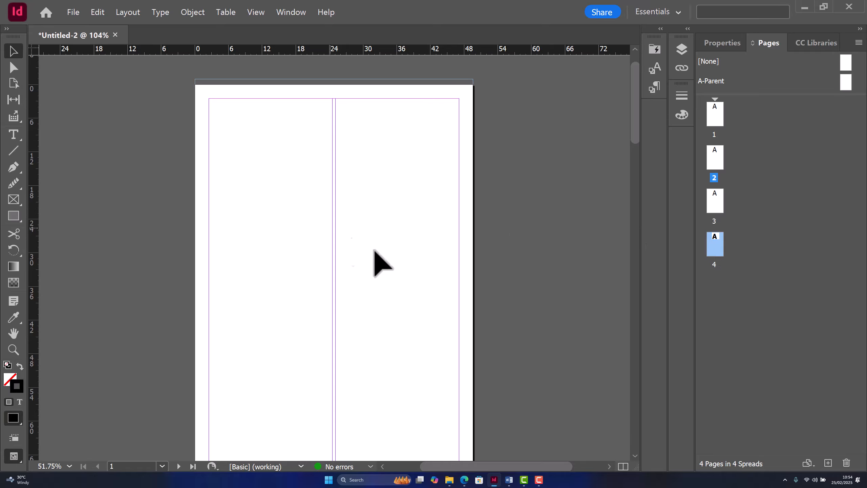
{"action": "scroll", "coordinate": [379, 254], "scroll_direction": "down", "scroll_amount": 10}
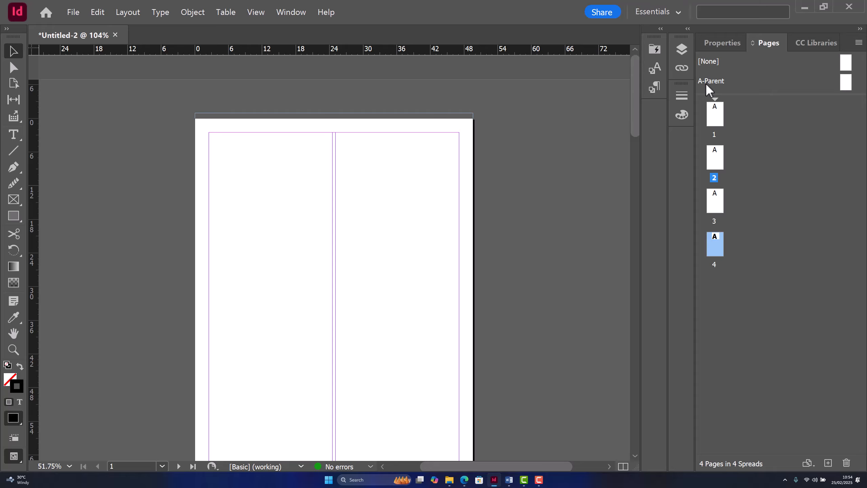
{"action": "left_click", "coordinate": [845, 83]}
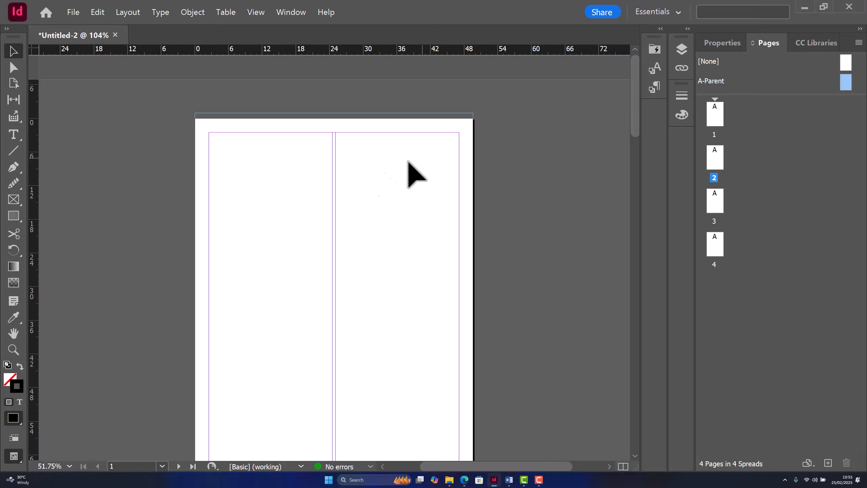
{"action": "scroll", "coordinate": [367, 188], "scroll_direction": "down", "scroll_amount": 10}
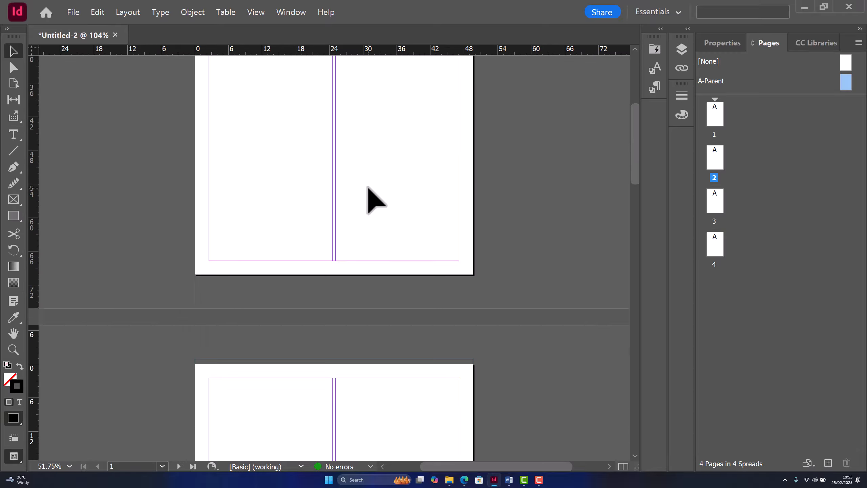
{"action": "scroll", "coordinate": [354, 243], "scroll_direction": "down", "scroll_amount": 5}
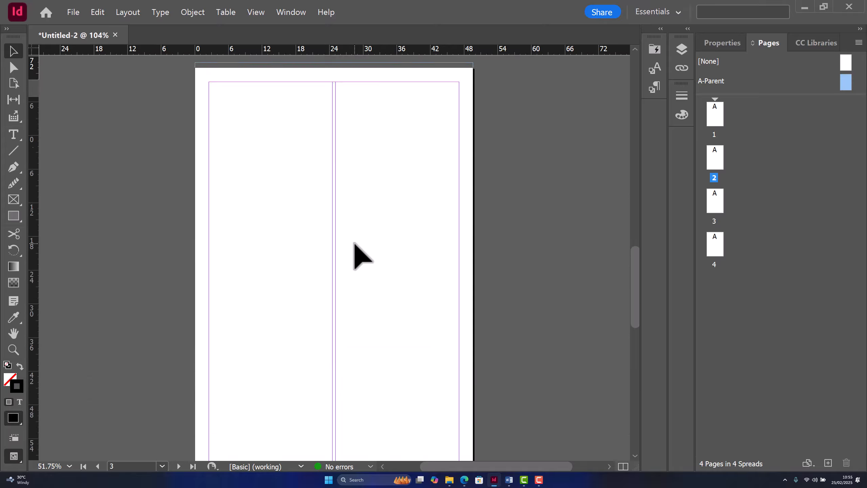
{"action": "scroll", "coordinate": [354, 243], "scroll_direction": "down", "scroll_amount": 5}
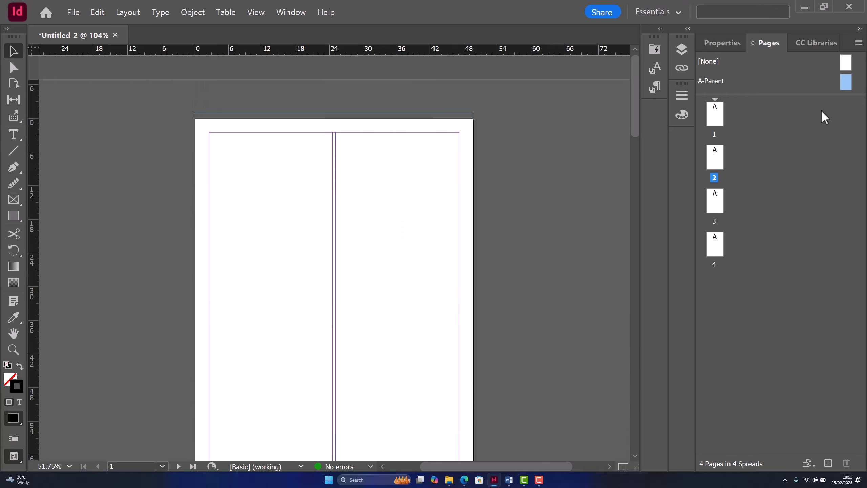
- Set the number of columns on page 2 to 3 in its Margins and Columns settings
{"action": "left_click", "coordinate": [721, 117]}
{"action": "left_click", "coordinate": [721, 45]}
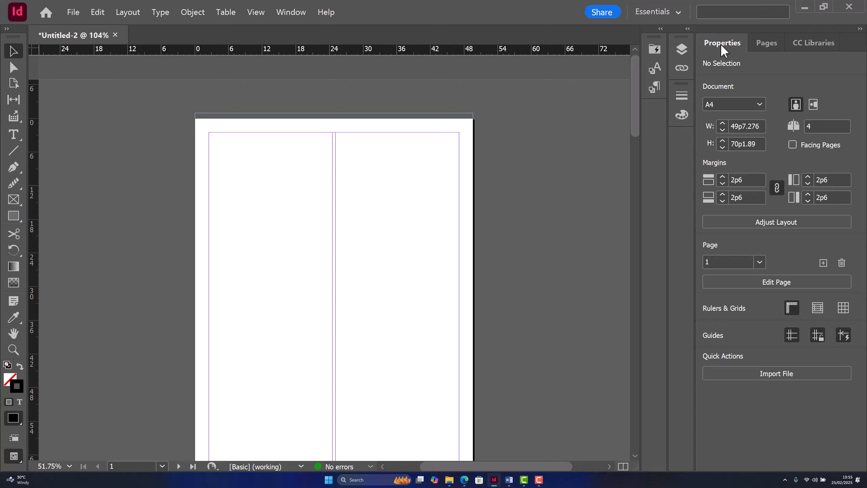
{"action": "left_click", "coordinate": [767, 51]}
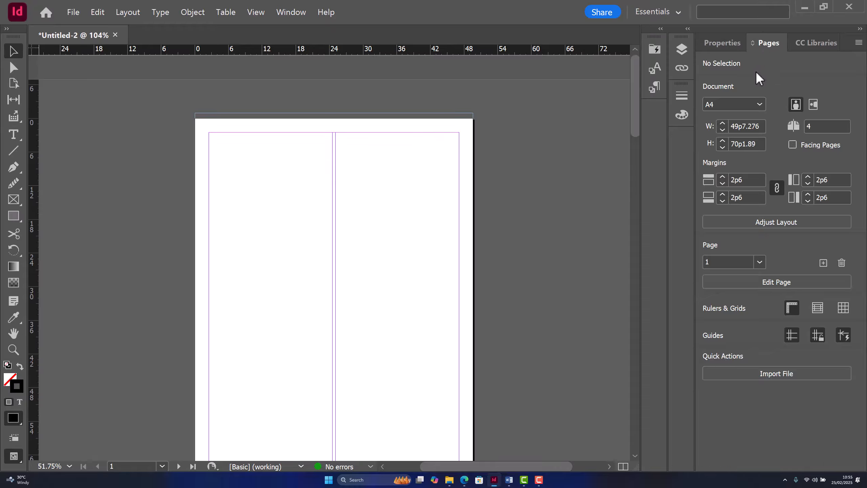
{"action": "left_click", "coordinate": [715, 118]}
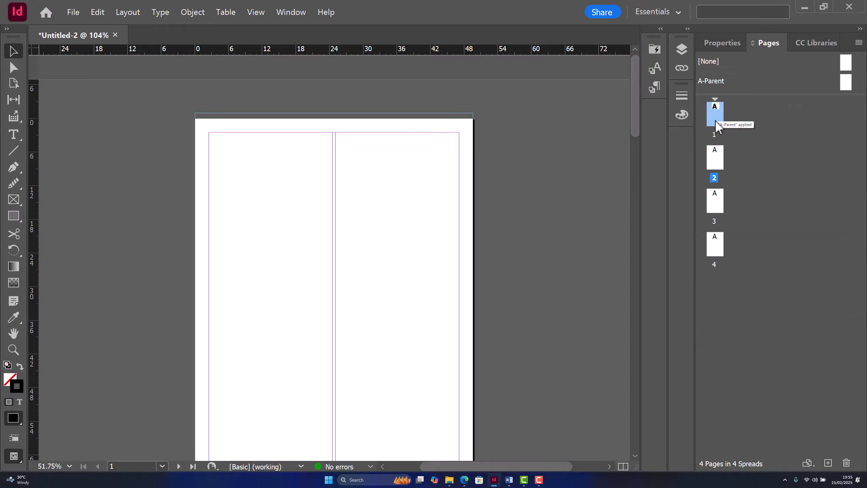
{"action": "left_click", "coordinate": [718, 46]}
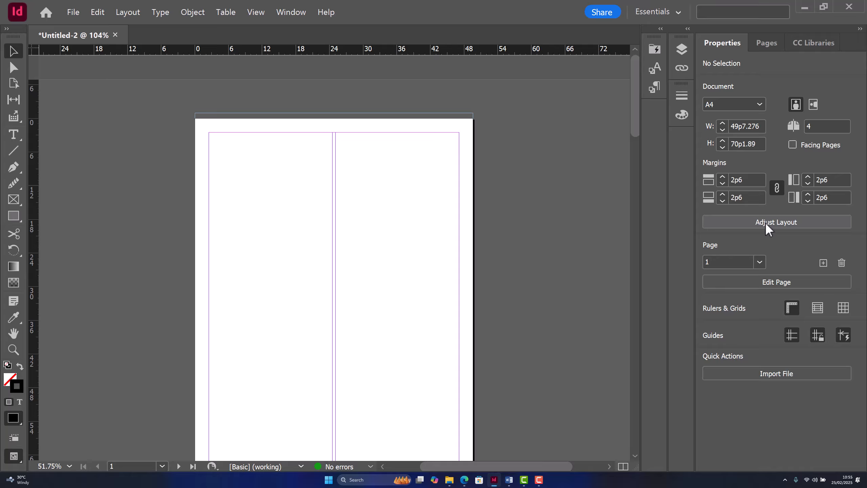
{"action": "left_click", "coordinate": [751, 282]}
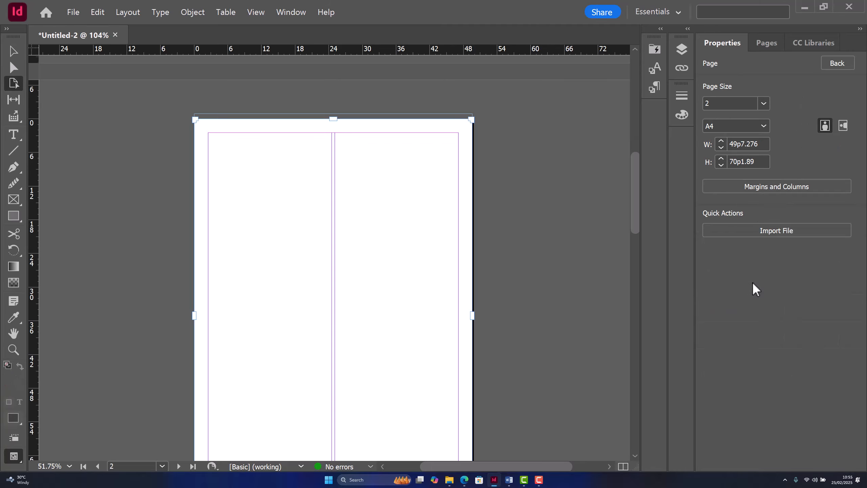
{"action": "left_click", "coordinate": [753, 187]}
{"action": "left_click_drag", "start_coordinate": [604, 89], "coordinate": [655, 86]}
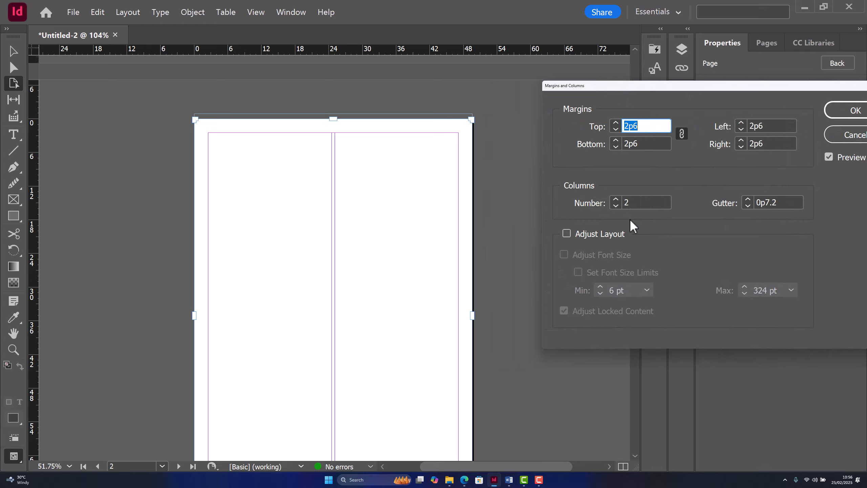
{"action": "left_click", "coordinate": [615, 199]}
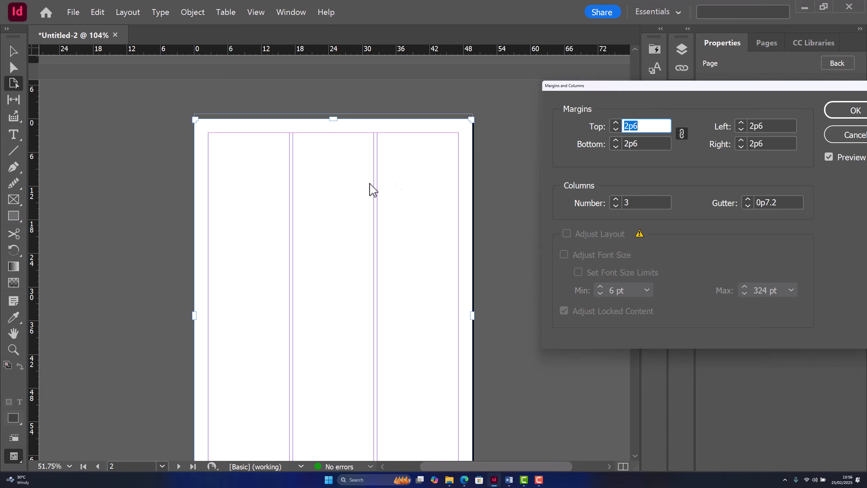
{"action": "left_click", "coordinate": [855, 113]}
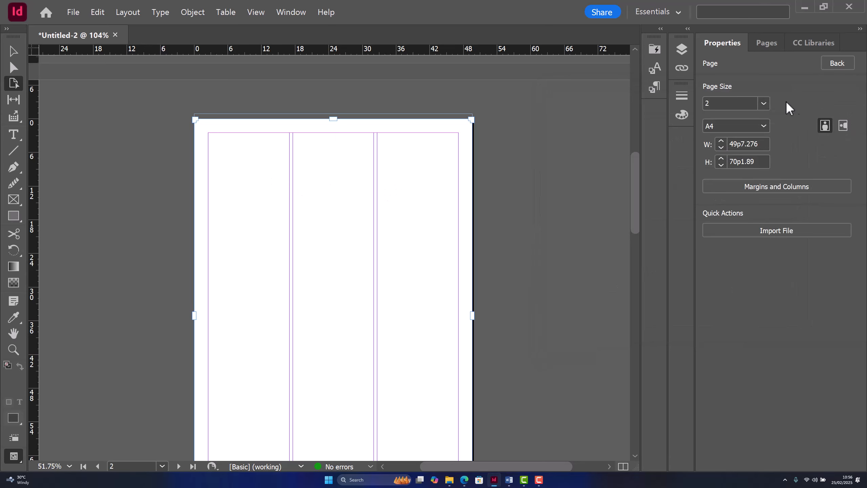
- Select the page thumbnails in turn and compare the column layout of page 2 with its neighbouring pages
{"action": "left_click", "coordinate": [757, 41]}
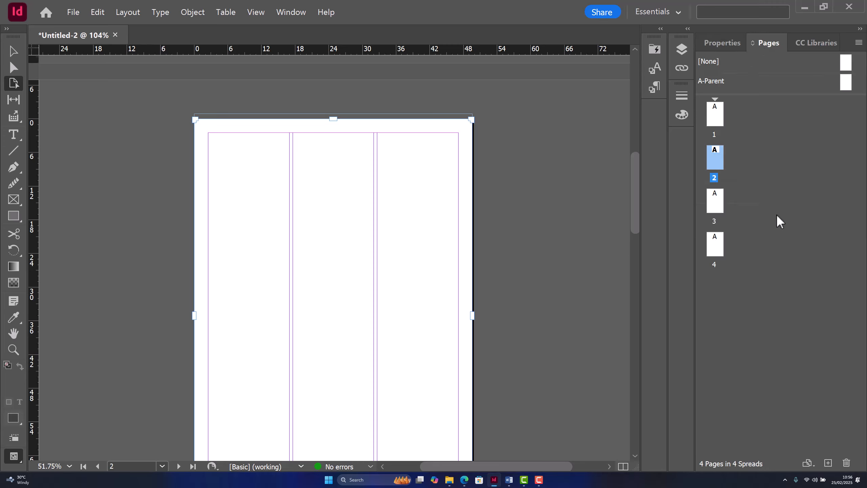
{"action": "left_click_drag", "start_coordinate": [715, 116], "coordinate": [750, 165]}
{"action": "left_click", "coordinate": [719, 168]}
{"action": "left_click", "coordinate": [718, 201]}
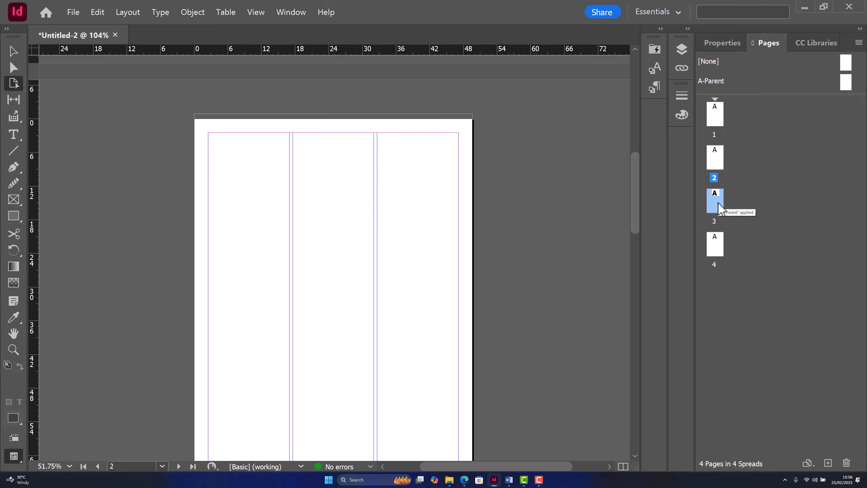
{"action": "left_click_drag", "start_coordinate": [712, 246], "coordinate": [335, 284]}
{"action": "scroll", "coordinate": [336, 287], "scroll_direction": "up", "scroll_amount": 4}
{"action": "scroll", "coordinate": [336, 287], "scroll_direction": "down", "scroll_amount": 2}
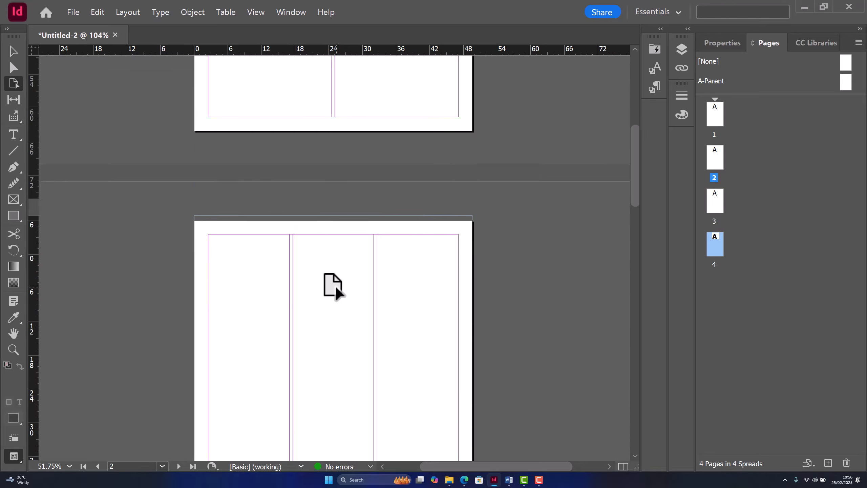
{"action": "scroll", "coordinate": [336, 287], "scroll_direction": "up", "scroll_amount": 8}
{"action": "scroll", "coordinate": [336, 287], "scroll_direction": "down", "scroll_amount": 8}
{"action": "scroll", "coordinate": [335, 285], "scroll_direction": "down", "scroll_amount": 12}
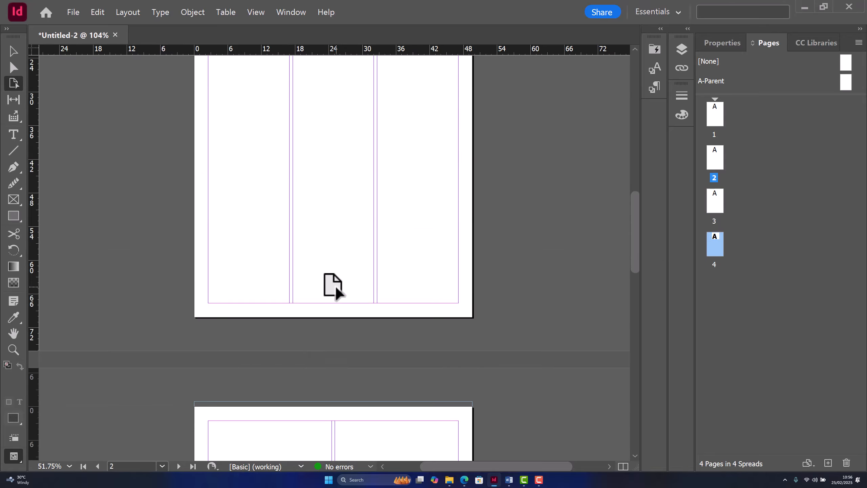
{"action": "scroll", "coordinate": [362, 291], "scroll_direction": "up", "scroll_amount": 9}
{"action": "scroll", "coordinate": [361, 293], "scroll_direction": "up", "scroll_amount": 9}
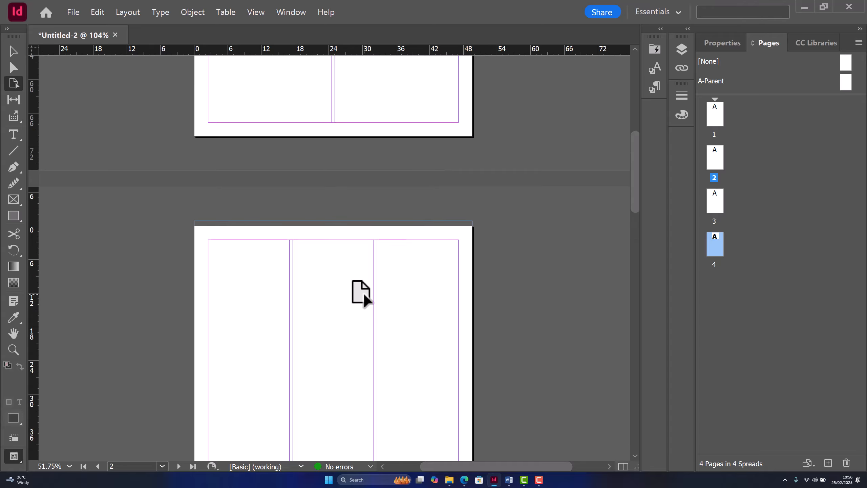
{"action": "scroll", "coordinate": [341, 310], "scroll_direction": "down", "scroll_amount": 8}
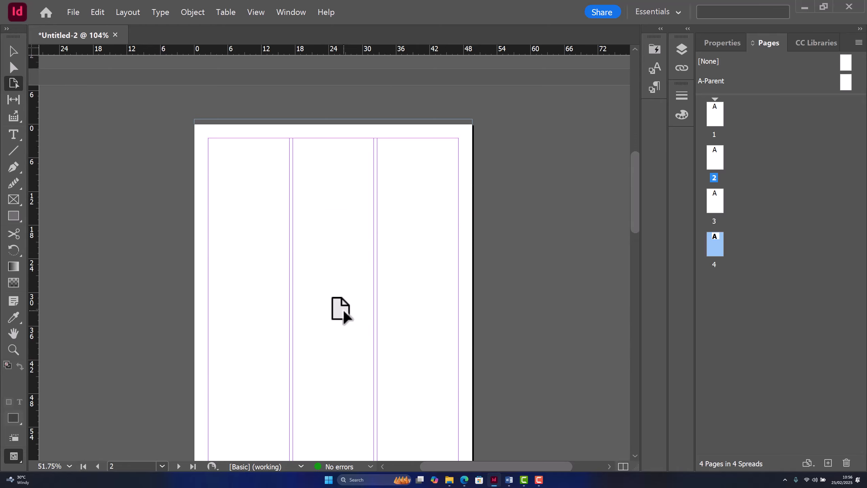
- Select each of the four pages in the document with the Page tool and check its column guides
{"action": "left_click", "coordinate": [343, 310]}
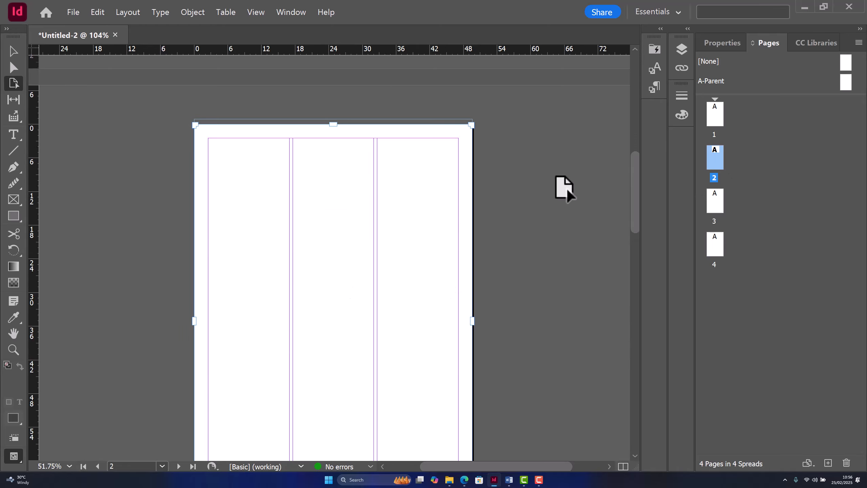
{"action": "scroll", "coordinate": [300, 304], "scroll_direction": "down", "scroll_amount": 2}
{"action": "scroll", "coordinate": [346, 261], "scroll_direction": "up", "scroll_amount": 7}
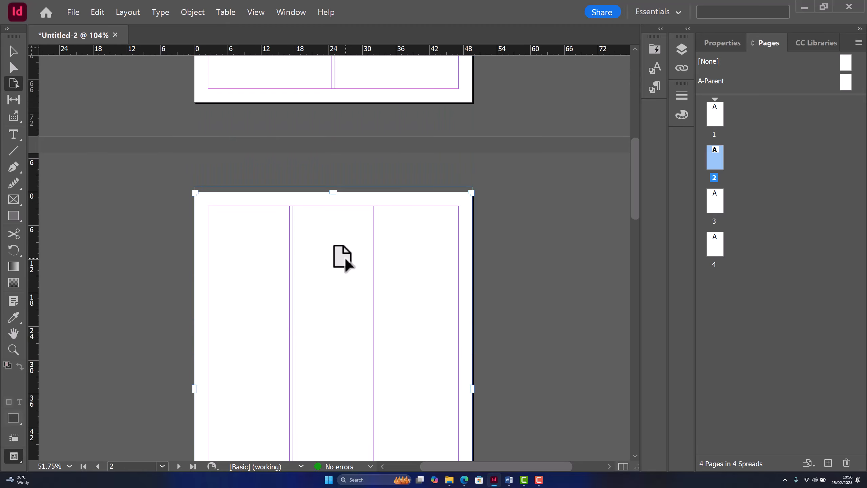
{"action": "scroll", "coordinate": [344, 258], "scroll_direction": "down", "scroll_amount": 10}
{"action": "scroll", "coordinate": [353, 230], "scroll_direction": "up", "scroll_amount": 15}
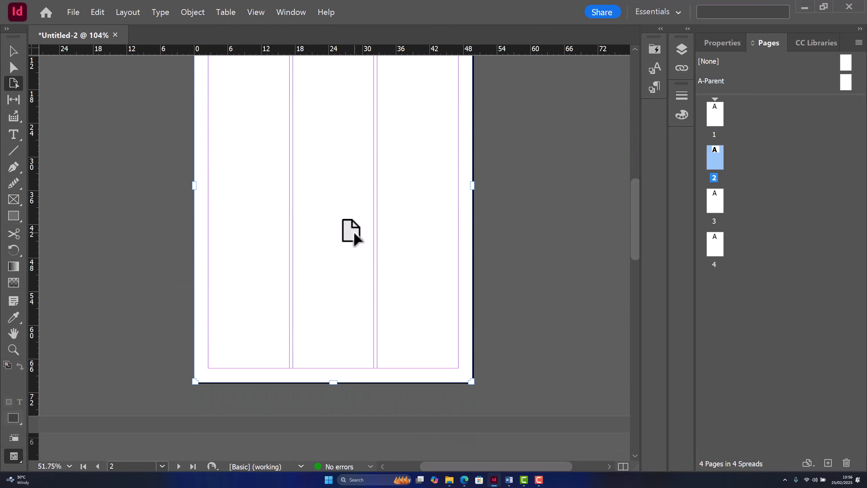
{"action": "left_click", "coordinate": [354, 226]}
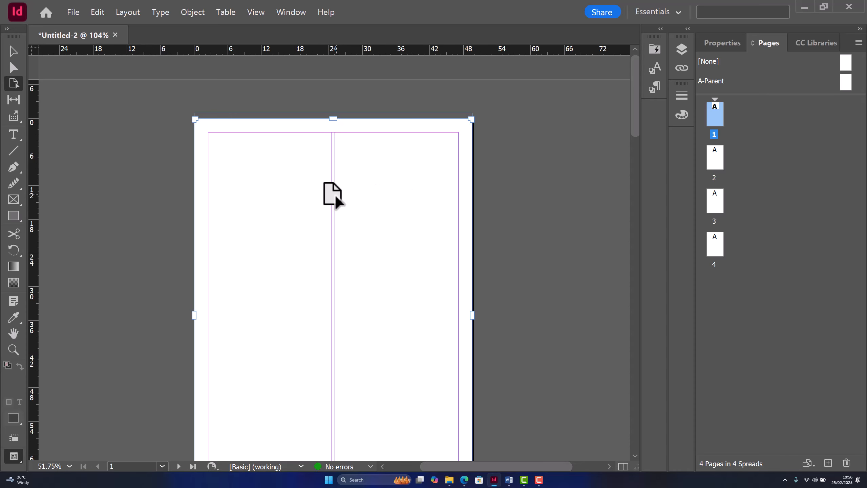
{"action": "scroll", "coordinate": [337, 208], "scroll_direction": "down", "scroll_amount": 15}
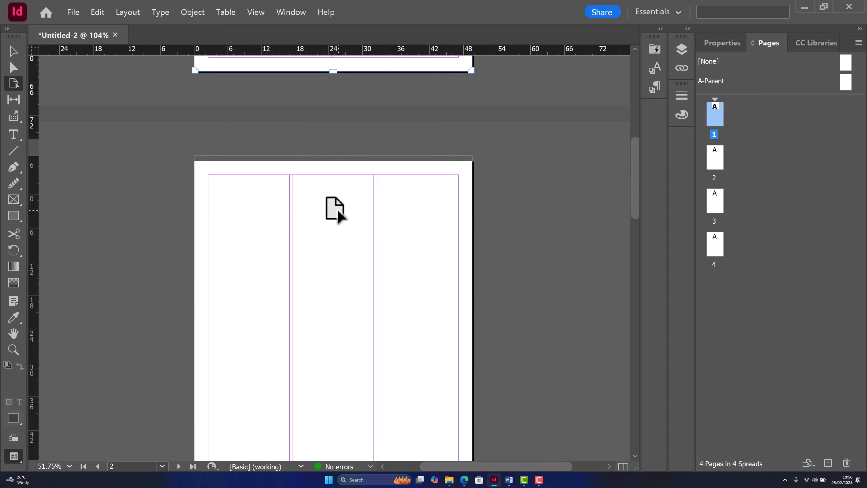
{"action": "left_click", "coordinate": [339, 239]}
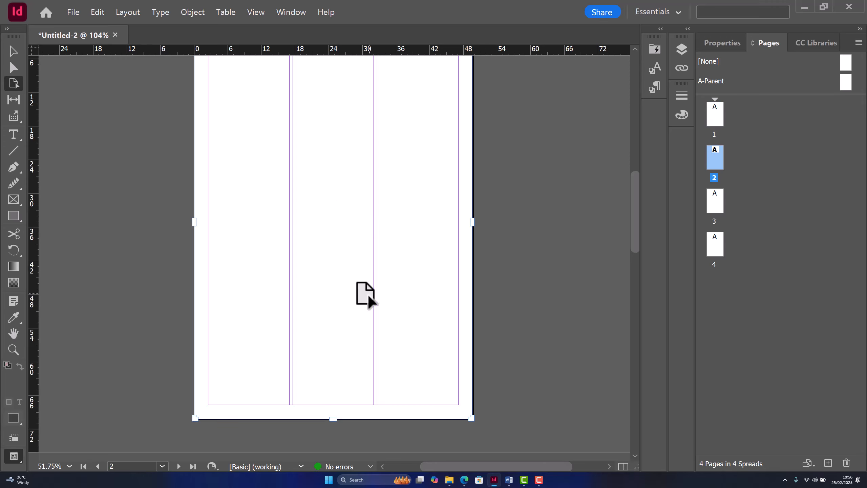
{"action": "scroll", "coordinate": [361, 308], "scroll_direction": "down", "scroll_amount": 10}
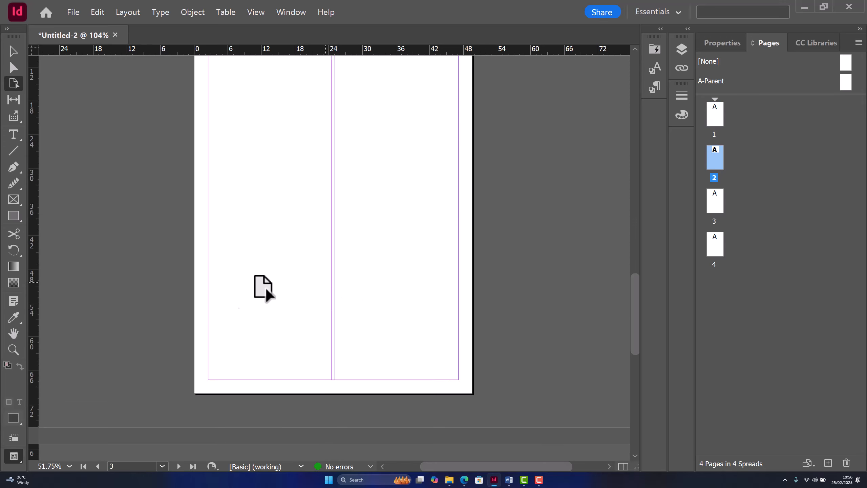
{"action": "left_click", "coordinate": [314, 279]}
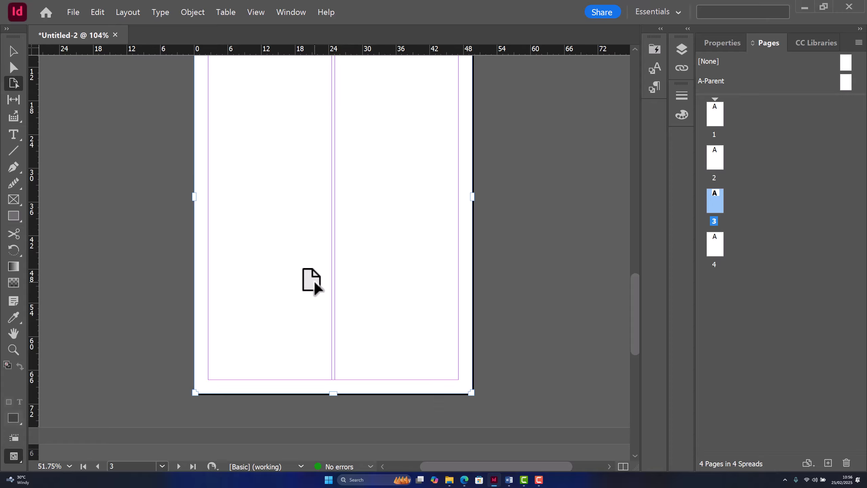
{"action": "scroll", "coordinate": [314, 282], "scroll_direction": "up", "scroll_amount": 1}
{"action": "scroll", "coordinate": [314, 282], "scroll_direction": "down", "scroll_amount": 15}
{"action": "left_click", "coordinate": [315, 282]}
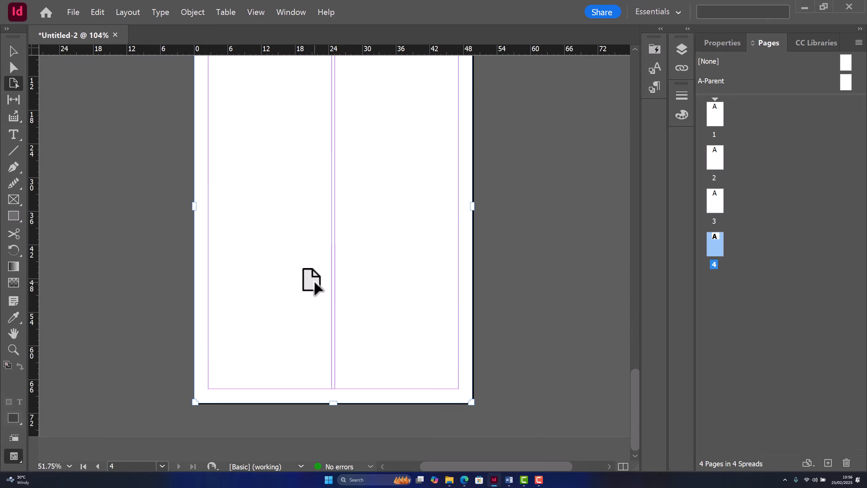
{"action": "scroll", "coordinate": [314, 283], "scroll_direction": "up", "scroll_amount": 8}
{"action": "scroll", "coordinate": [313, 280], "scroll_direction": "up", "scroll_amount": 20}
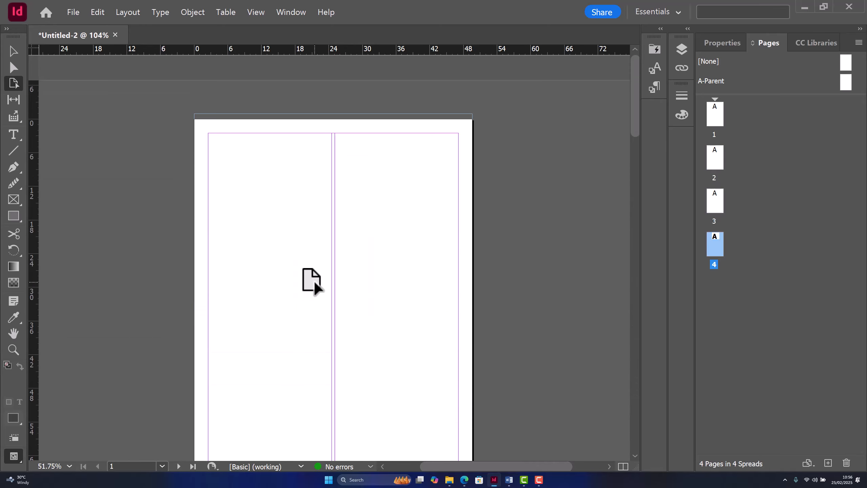
- Undo the three-column change on page 2 and check the column guides on pages 1 and 2
{"action": "left_click_drag", "start_coordinate": [718, 169], "coordinate": [304, 277]}
{"action": "left_click_drag", "start_coordinate": [278, 236], "coordinate": [293, 224]}
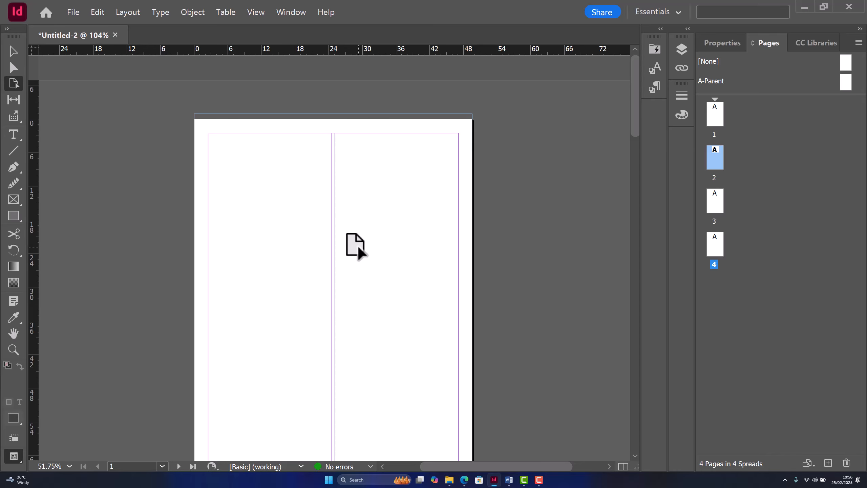
{"action": "scroll", "coordinate": [359, 249], "scroll_direction": "down", "scroll_amount": 5}
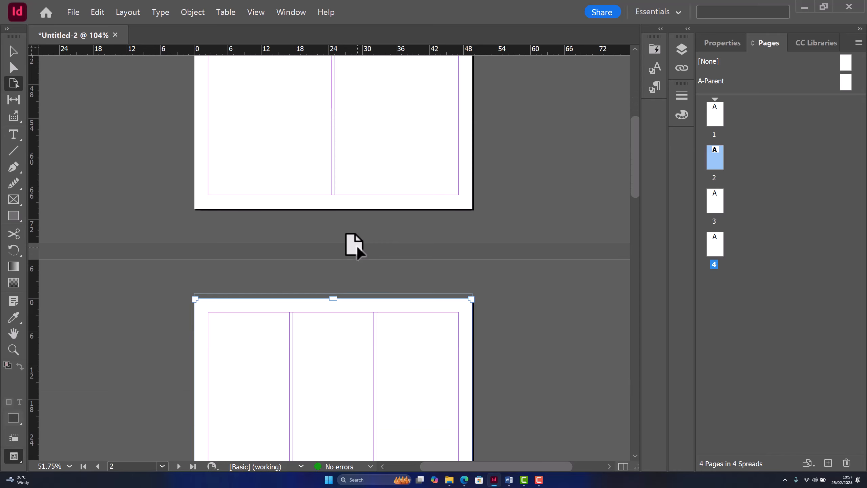
{"action": "key", "text": "ctrl+z"}
{"action": "scroll", "coordinate": [440, 278], "scroll_direction": "up", "scroll_amount": 3}
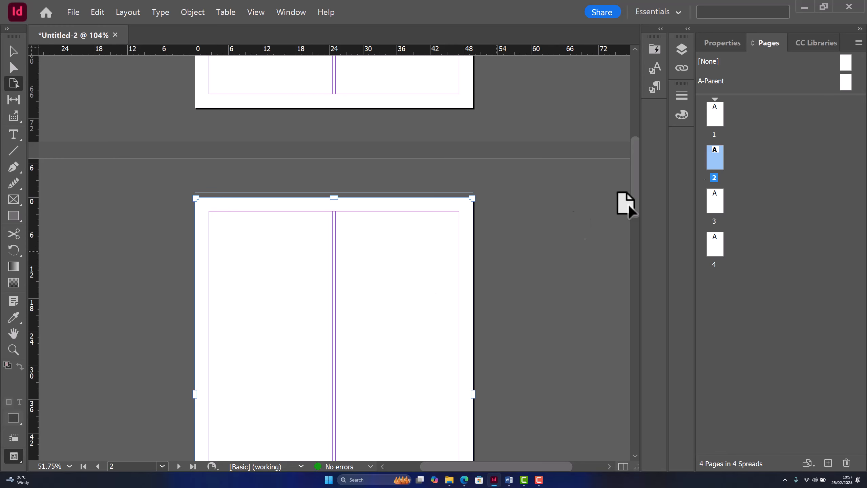
{"action": "scroll", "coordinate": [334, 316], "scroll_direction": "up", "scroll_amount": 12}
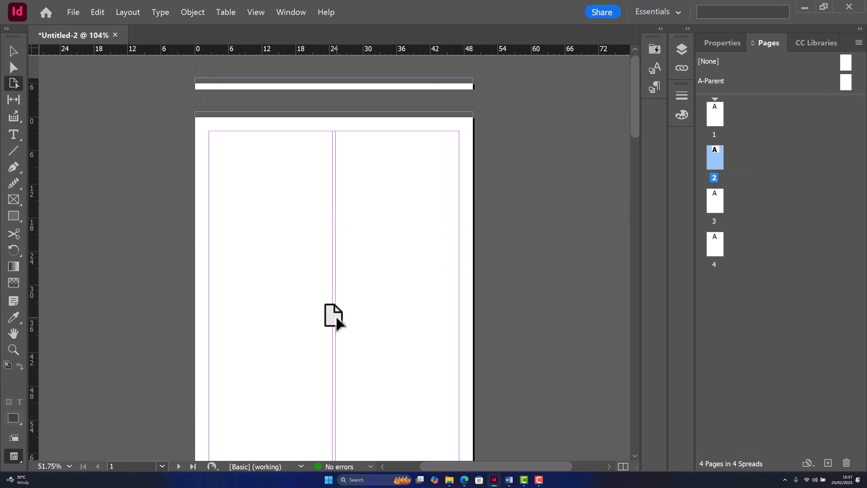
{"action": "scroll", "coordinate": [333, 316], "scroll_direction": "down", "scroll_amount": 12}
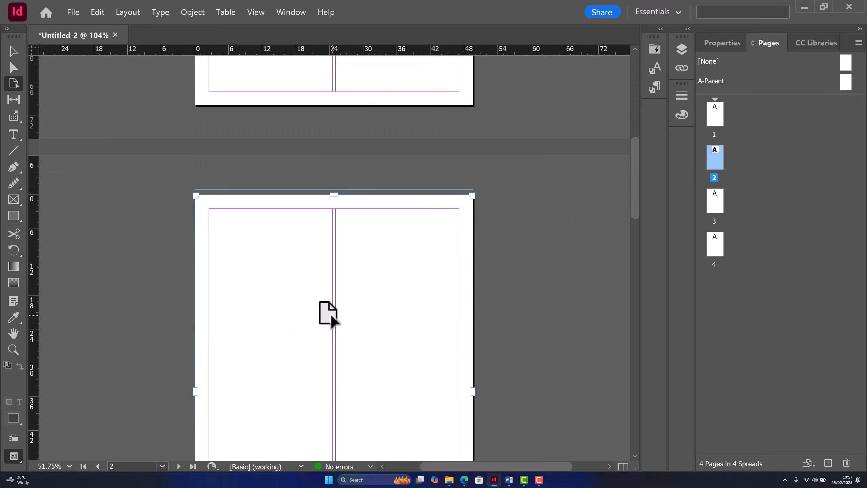
{"action": "scroll", "coordinate": [321, 313], "scroll_direction": "down", "scroll_amount": 3}
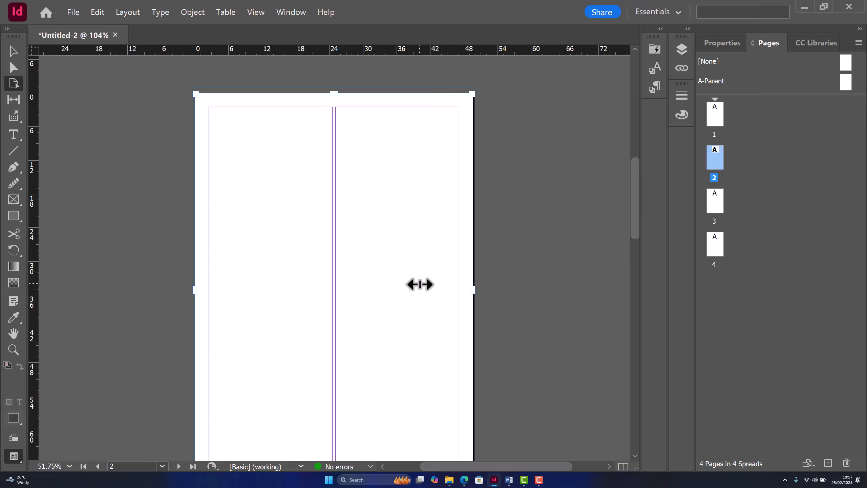
- Switch to the Selection tool and open the A-Parent page, followed by pages 1, 2 and 3, from their thumbnails
{"action": "left_click", "coordinate": [13, 51]}
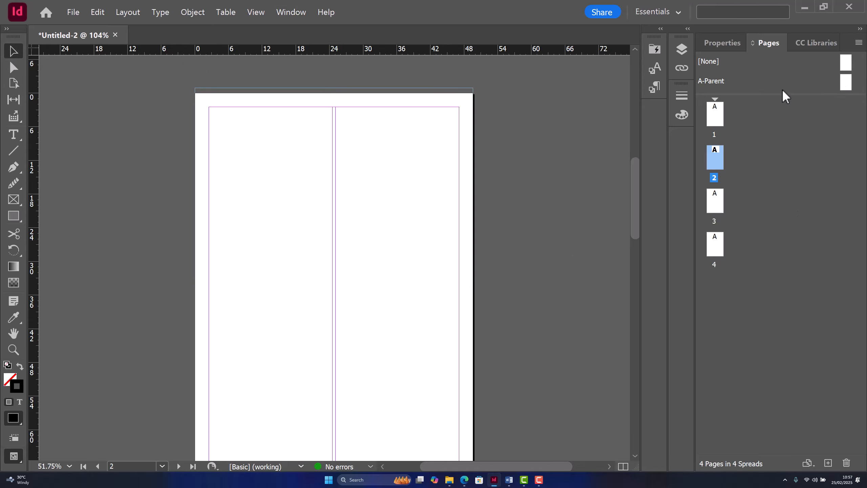
{"action": "double_click", "coordinate": [846, 83]}
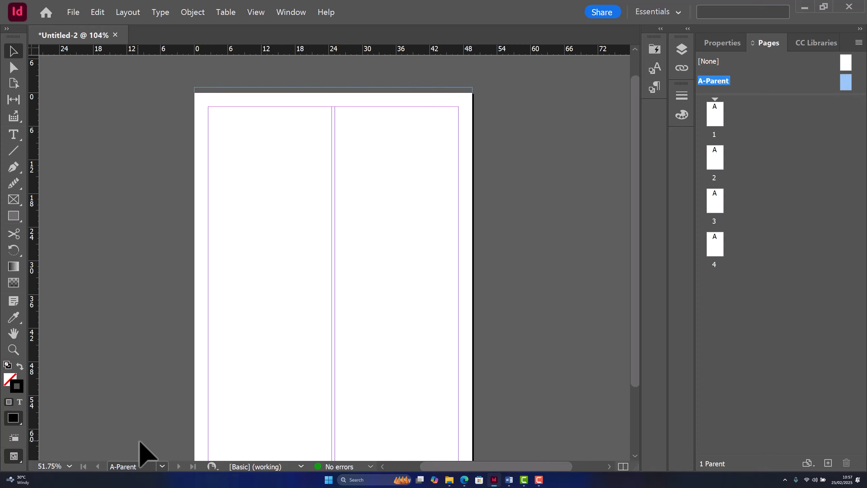
{"action": "left_click", "coordinate": [715, 118]}
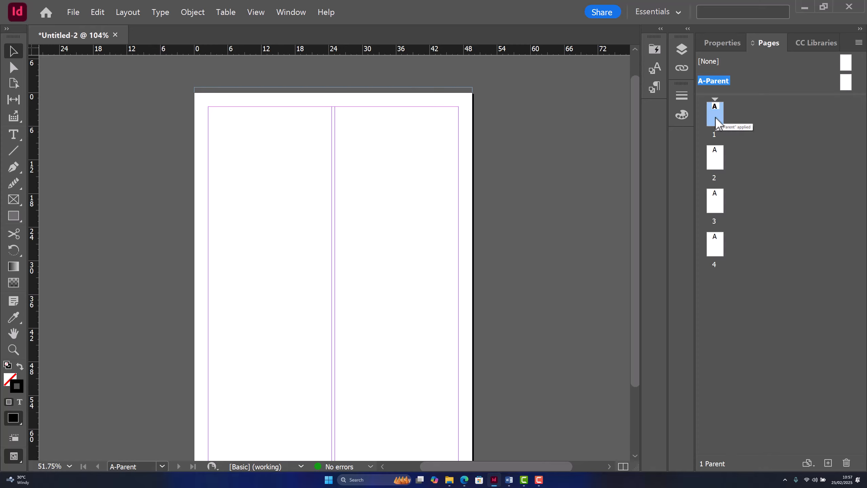
{"action": "double_click", "coordinate": [714, 117]}
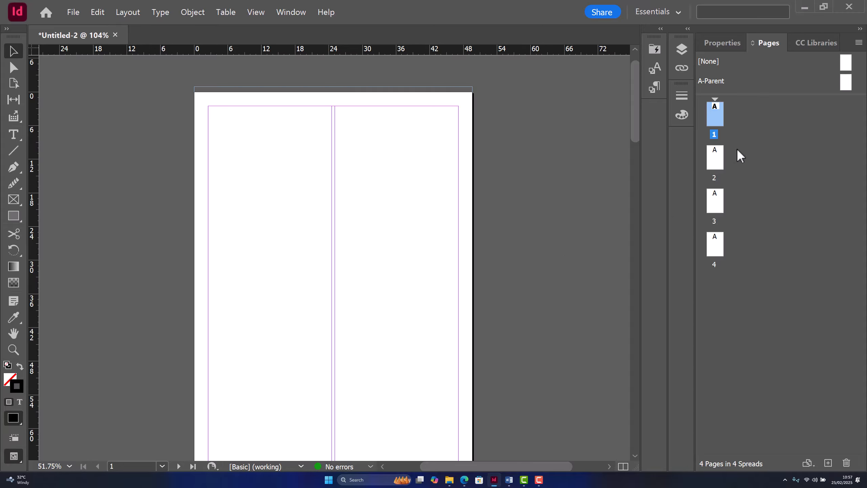
{"action": "left_click", "coordinate": [714, 160]}
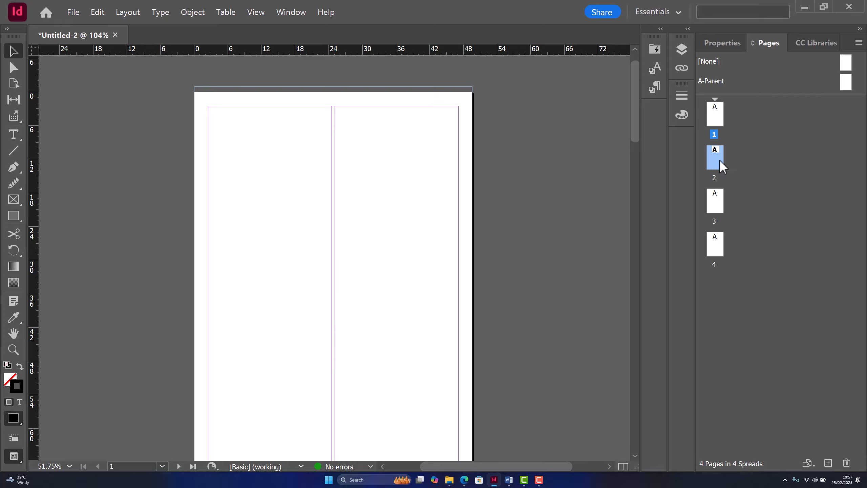
{"action": "double_click", "coordinate": [714, 160]}
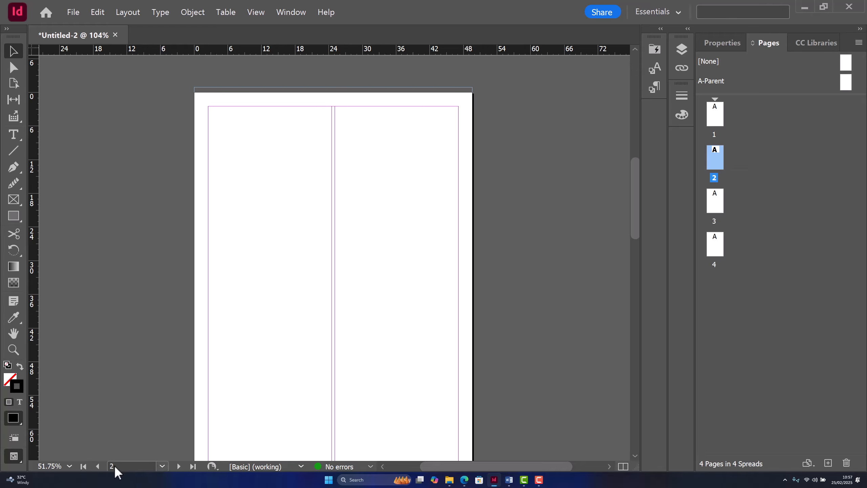
{"action": "double_click", "coordinate": [716, 203]}
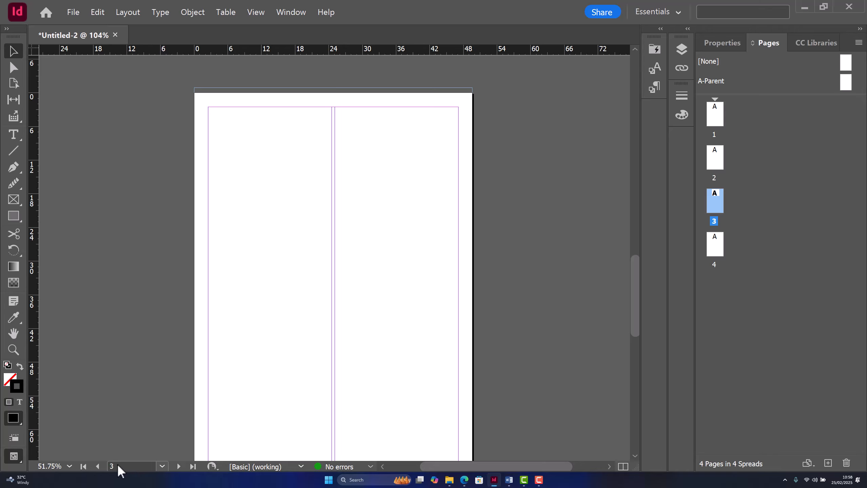
- Go to page 2, A-Parent and page 1 in turn by choosing them from the document's page list
{"action": "left_click", "coordinate": [163, 465]}
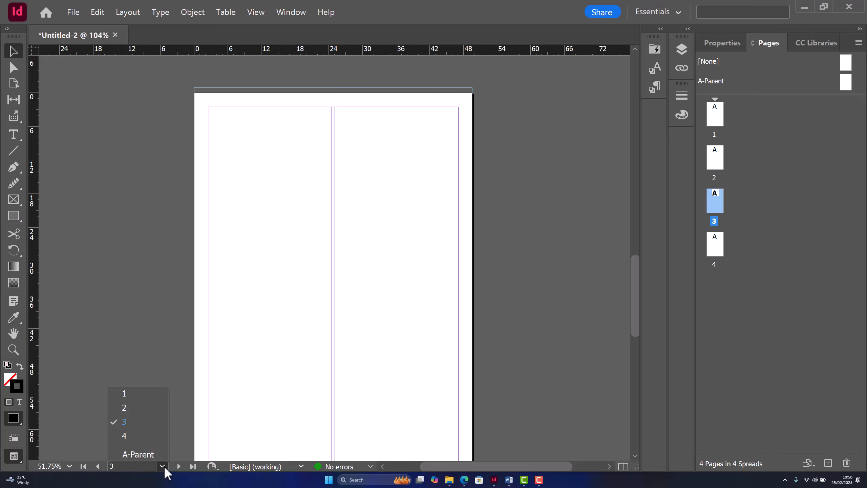
{"action": "left_click", "coordinate": [124, 408]}
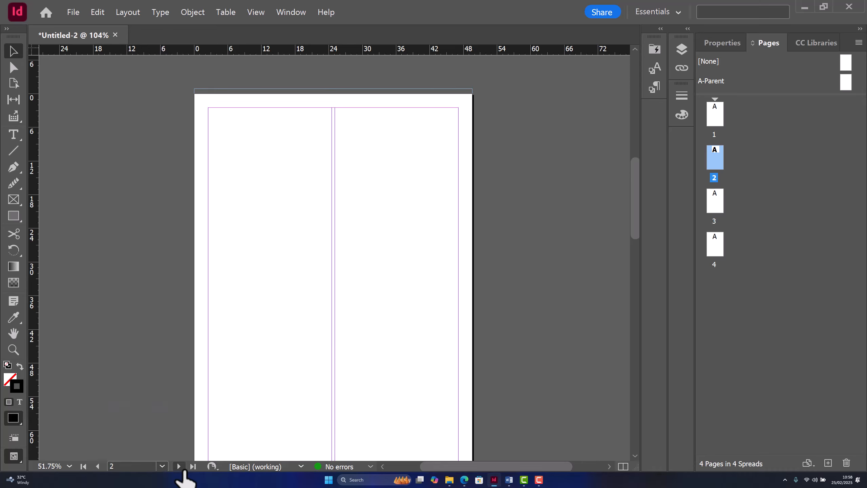
{"action": "left_click", "coordinate": [163, 466]}
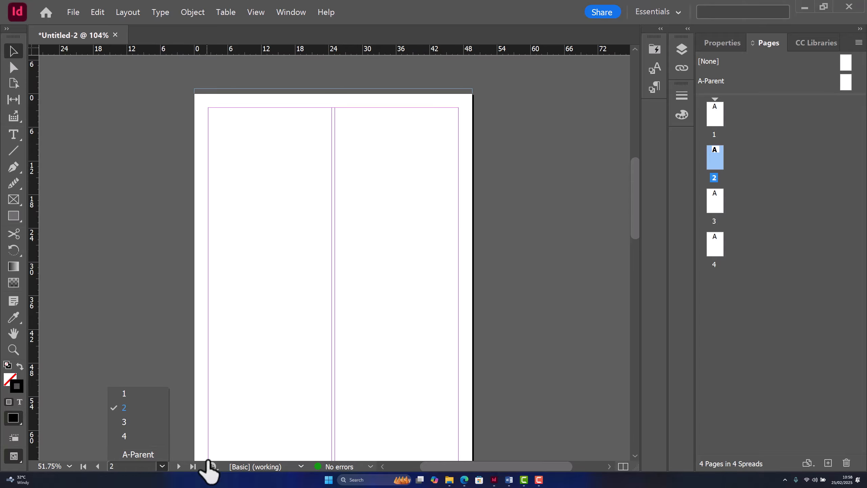
{"action": "left_click", "coordinate": [162, 466]}
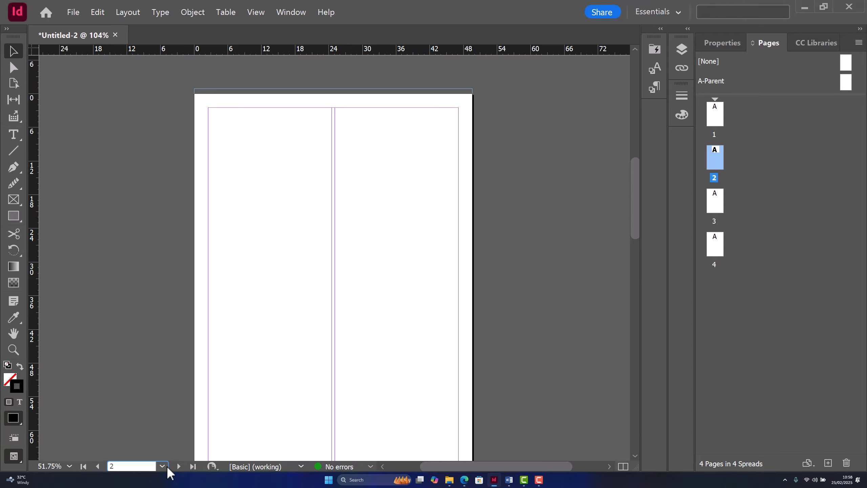
{"action": "left_click", "coordinate": [161, 464]}
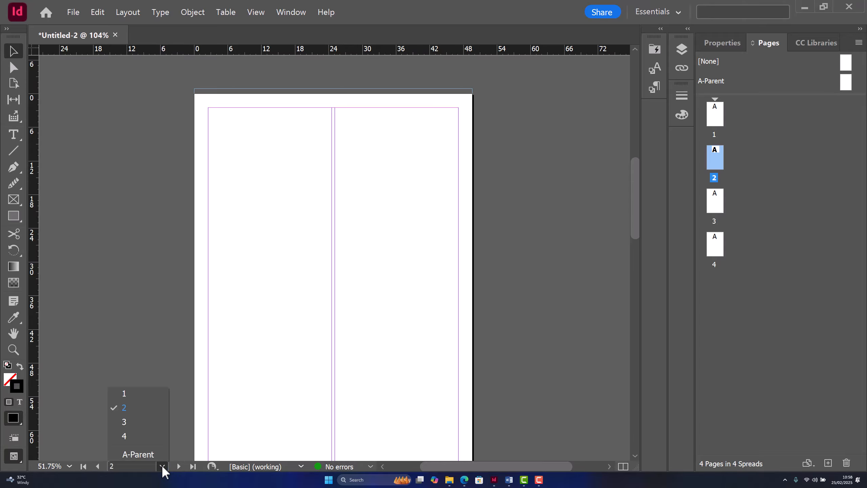
{"action": "left_click", "coordinate": [138, 454]}
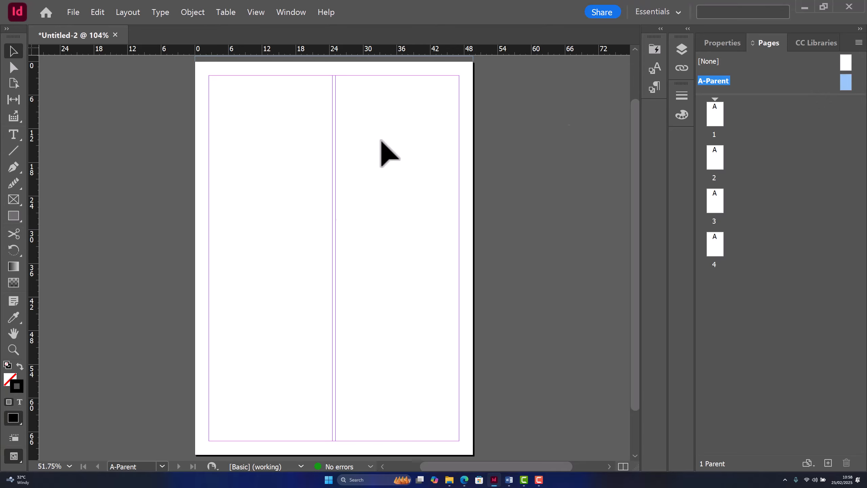
{"action": "left_click", "coordinate": [161, 466]}
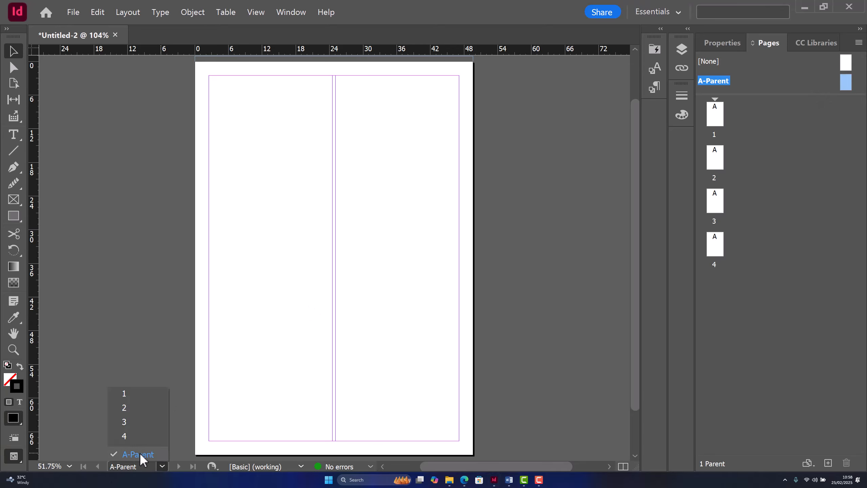
{"action": "left_click", "coordinate": [133, 393]}
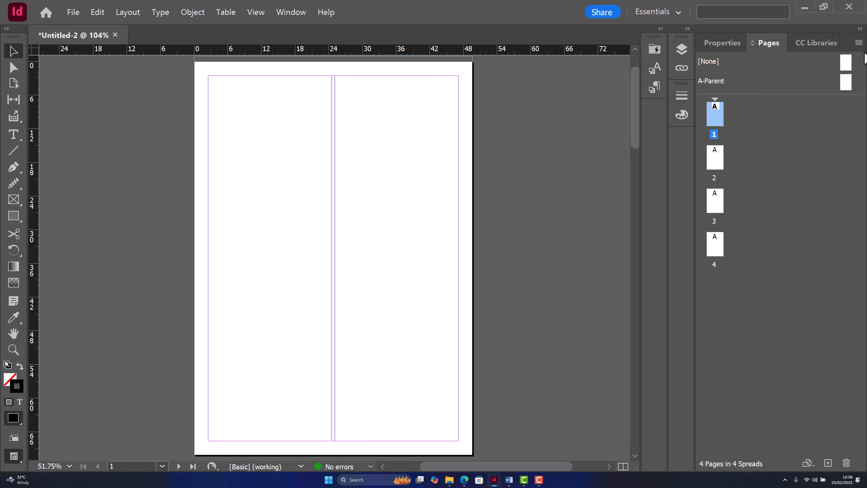
- Open the A-Parent page and set its number of columns to 4 in the Margins and Columns settings
{"action": "double_click", "coordinate": [842, 85]}
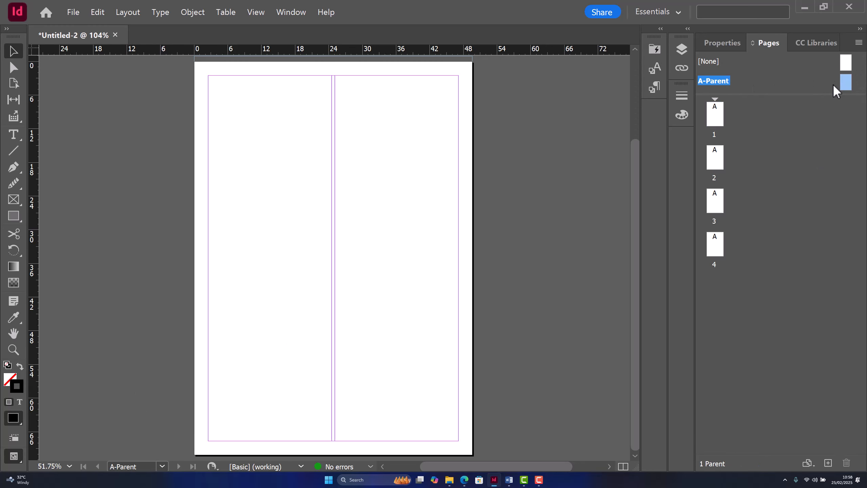
{"action": "left_click", "coordinate": [727, 46]}
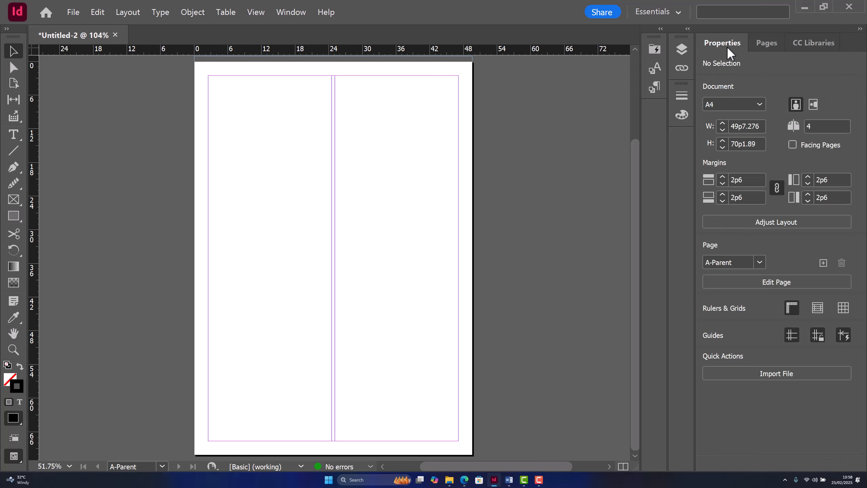
{"action": "left_click", "coordinate": [776, 282]}
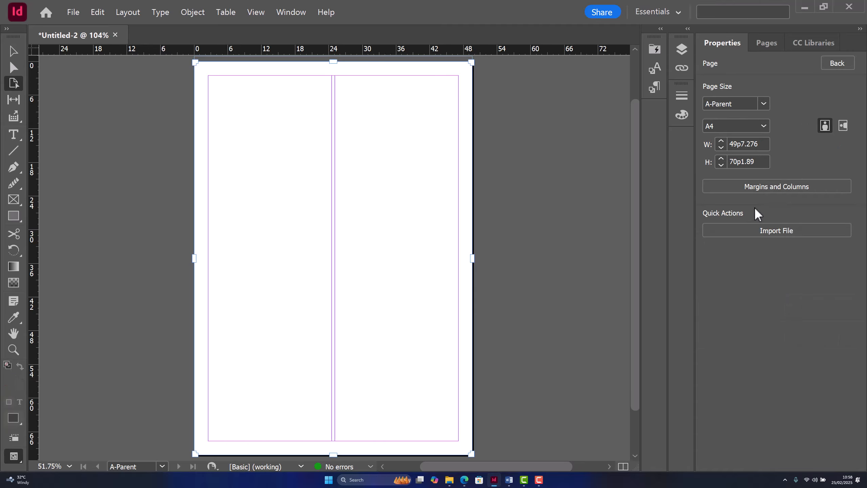
{"action": "left_click", "coordinate": [751, 187]}
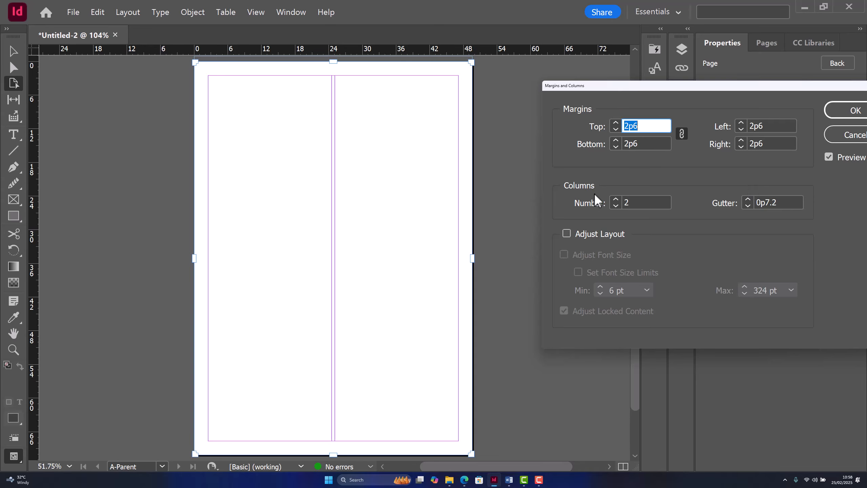
{"action": "left_click", "coordinate": [615, 199]}
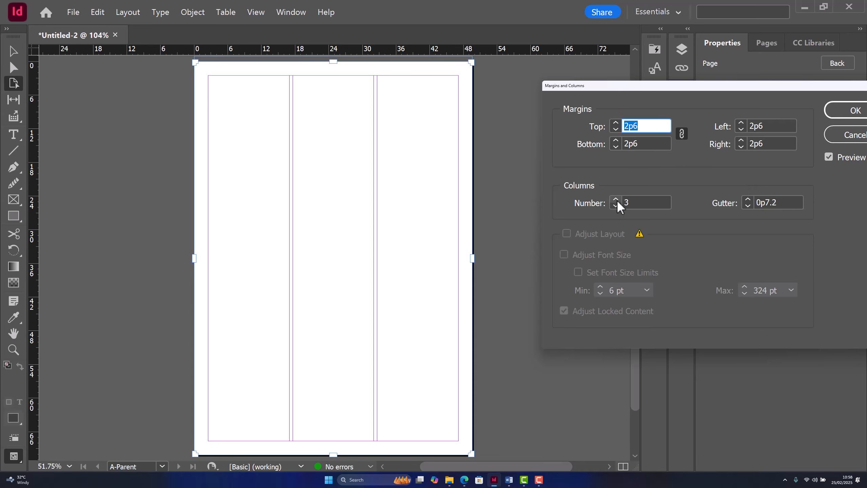
{"action": "left_click", "coordinate": [616, 199]}
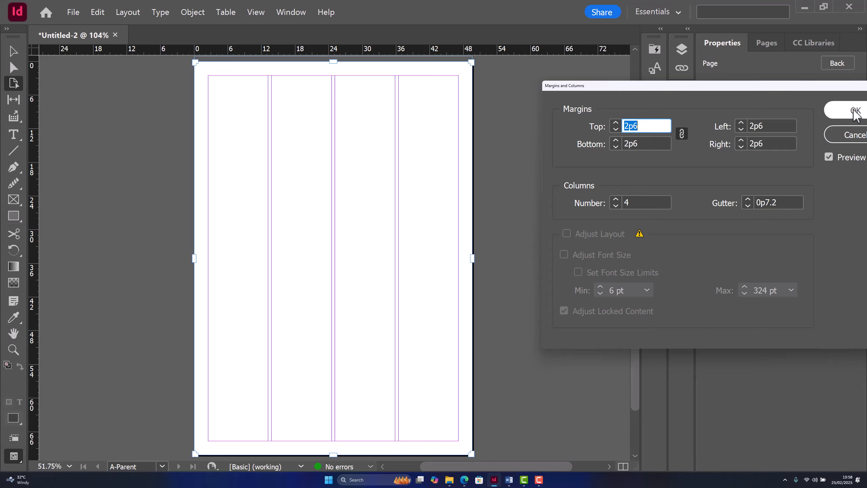
{"action": "left_click", "coordinate": [855, 113]}
- Examine pages 1 to 4 in turn to check which column layout they take from A-Parent
{"action": "left_click", "coordinate": [769, 43]}
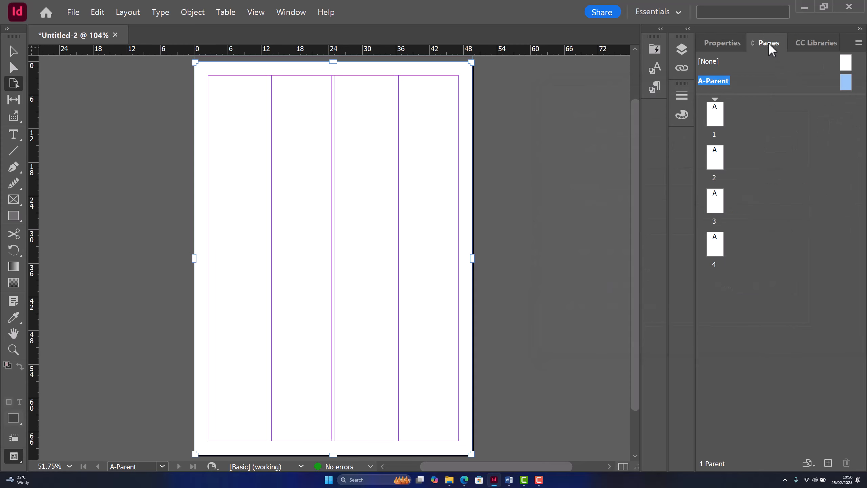
{"action": "double_click", "coordinate": [717, 117]}
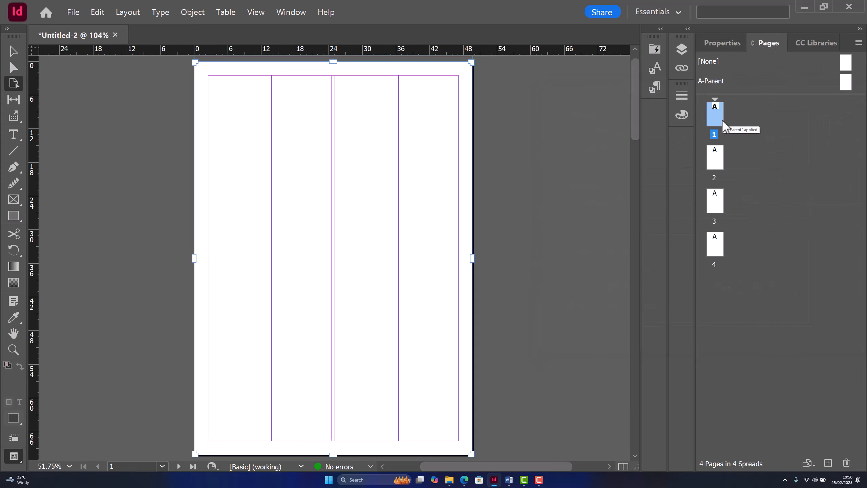
{"action": "double_click", "coordinate": [715, 160]}
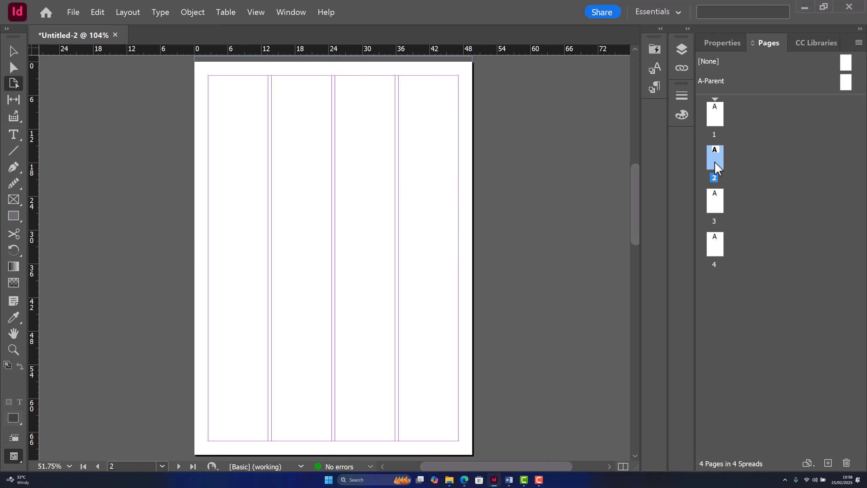
{"action": "scroll", "coordinate": [462, 190], "scroll_direction": "down", "scroll_amount": 5}
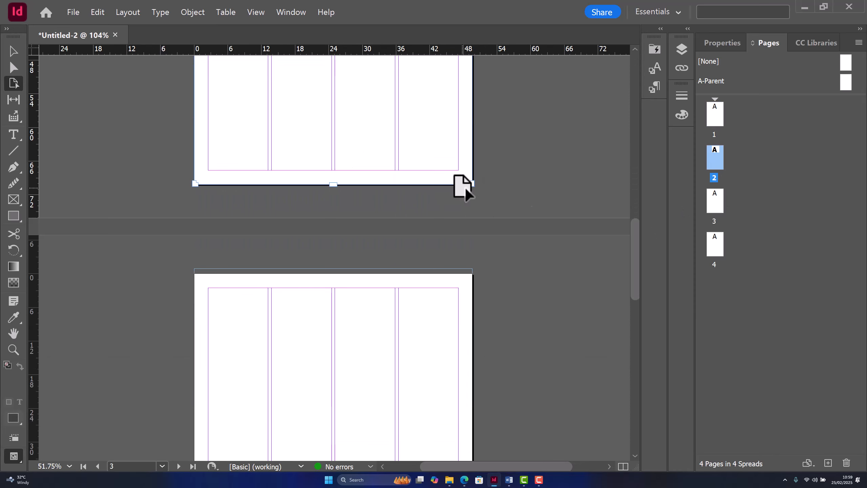
{"action": "left_click", "coordinate": [714, 199]}
{"action": "scroll", "coordinate": [315, 254], "scroll_direction": "down", "scroll_amount": 5}
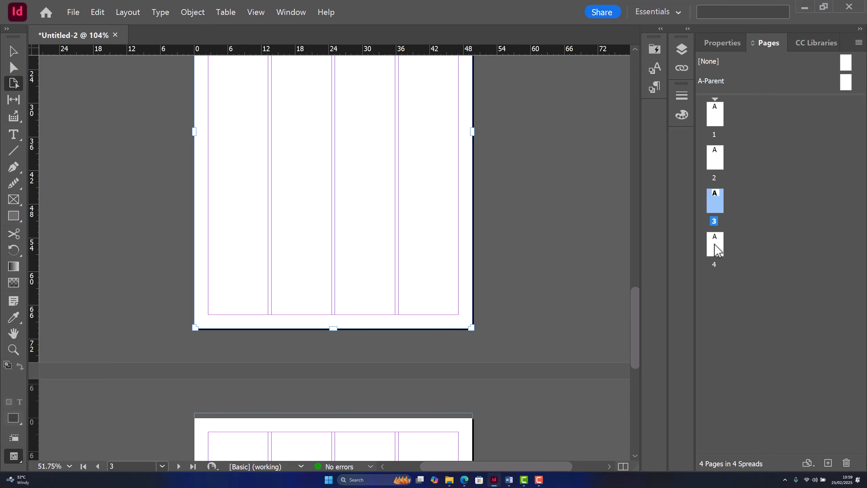
{"action": "double_click", "coordinate": [714, 243]}
{"action": "scroll", "coordinate": [319, 305], "scroll_direction": "up", "scroll_amount": 4}
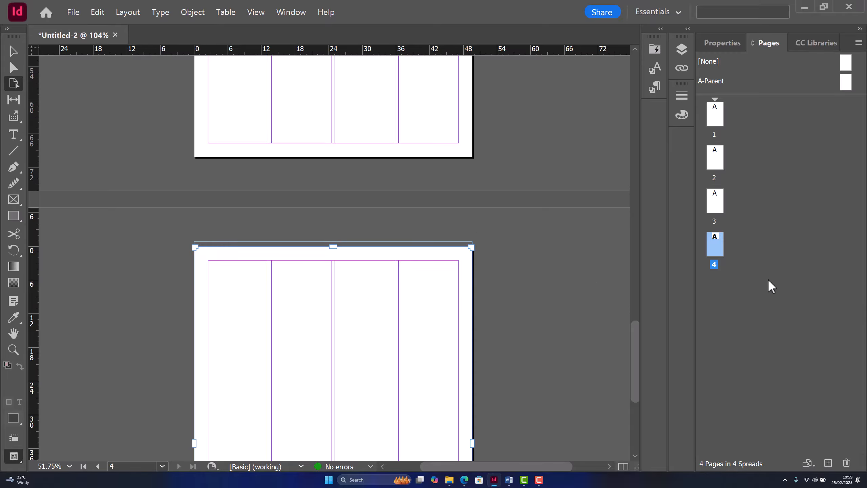
{"action": "scroll", "coordinate": [368, 283], "scroll_direction": "up", "scroll_amount": 5}
{"action": "scroll", "coordinate": [367, 283], "scroll_direction": "down", "scroll_amount": 2}
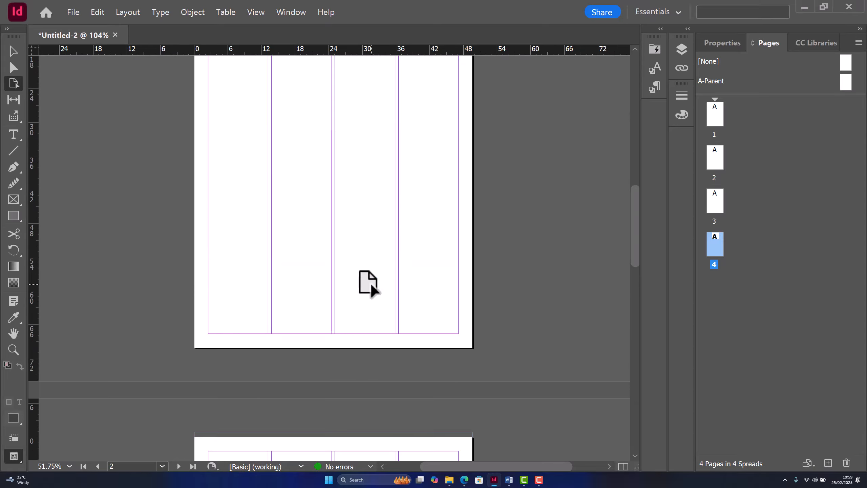
{"action": "scroll", "coordinate": [368, 283], "scroll_direction": "down", "scroll_amount": 7}
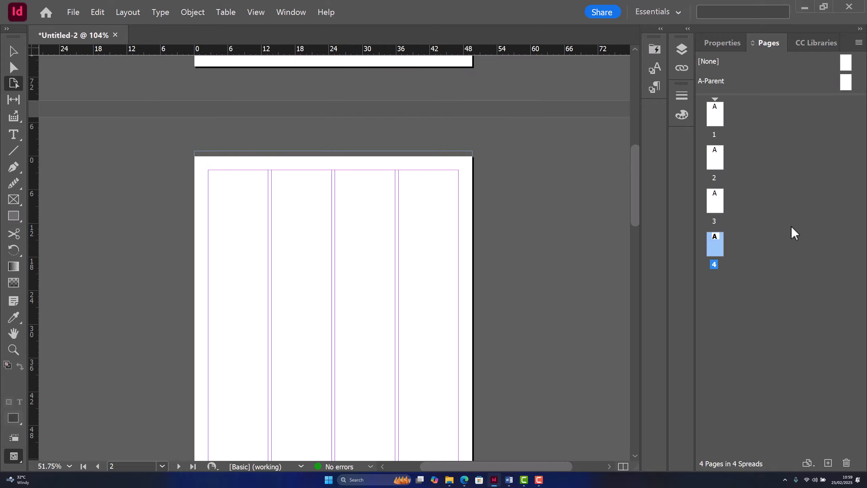
- Open the A-Parent page and set its number of columns to 1 in the Margins and Columns settings
{"action": "double_click", "coordinate": [845, 83]}
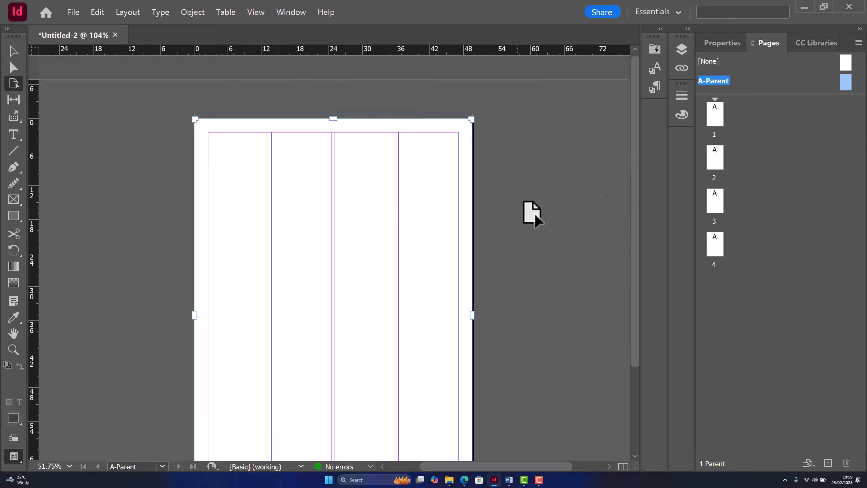
{"action": "left_click", "coordinate": [723, 43]}
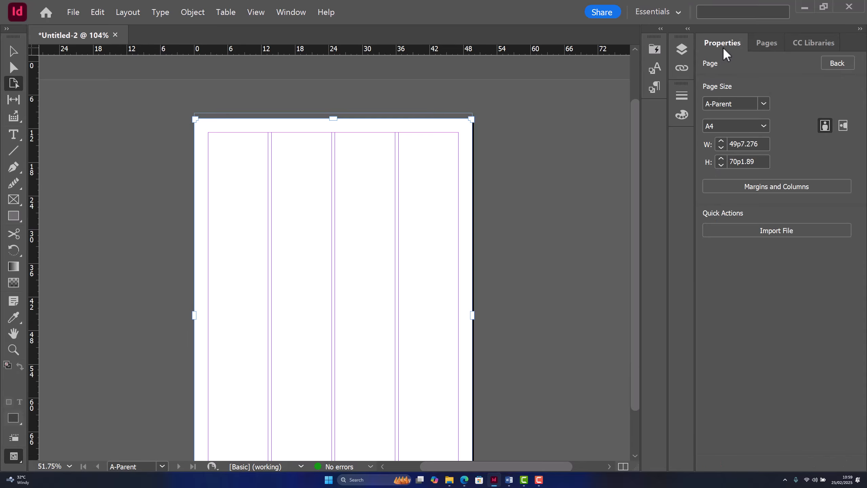
{"action": "left_click", "coordinate": [749, 195]}
{"action": "left_click", "coordinate": [614, 206]}
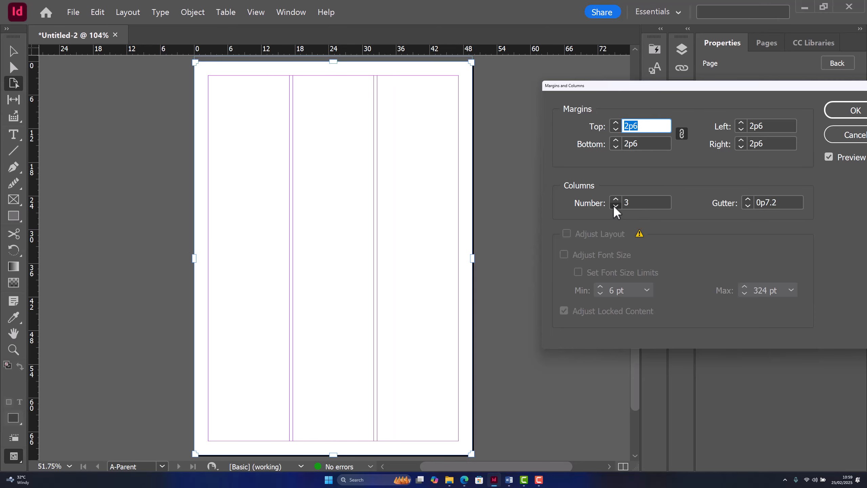
{"action": "left_click", "coordinate": [615, 206]}
{"action": "left_click", "coordinate": [615, 206]}
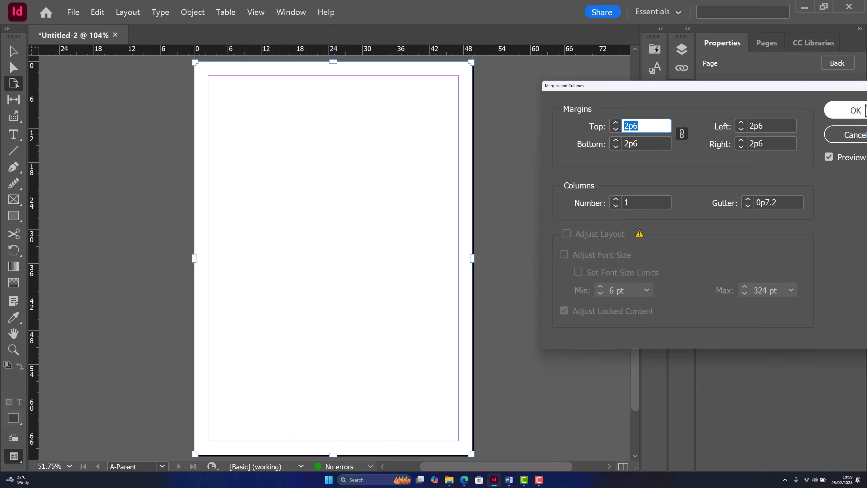
{"action": "left_click", "coordinate": [864, 110]}
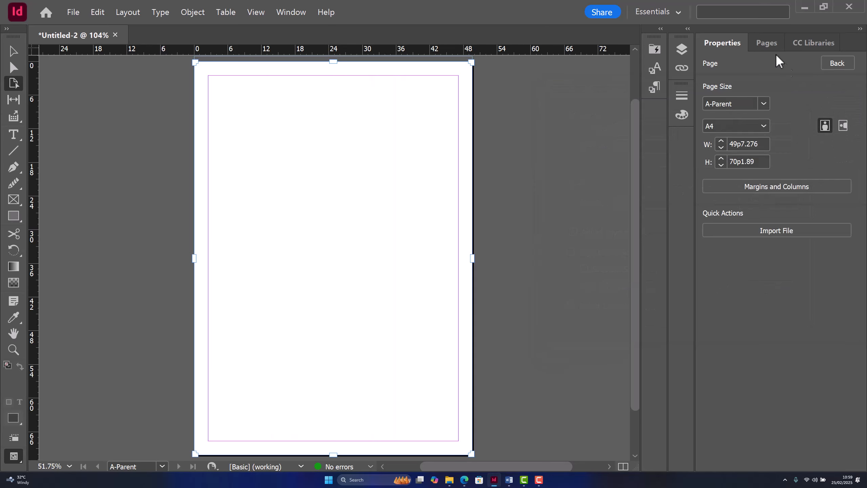
- Examine A-Parent and pages 1 to 4 to check whether they all use the single-column layout
{"action": "left_click", "coordinate": [768, 43]}
{"action": "scroll", "coordinate": [404, 233], "scroll_direction": "down", "scroll_amount": 1}
{"action": "scroll", "coordinate": [405, 239], "scroll_direction": "up", "scroll_amount": 3}
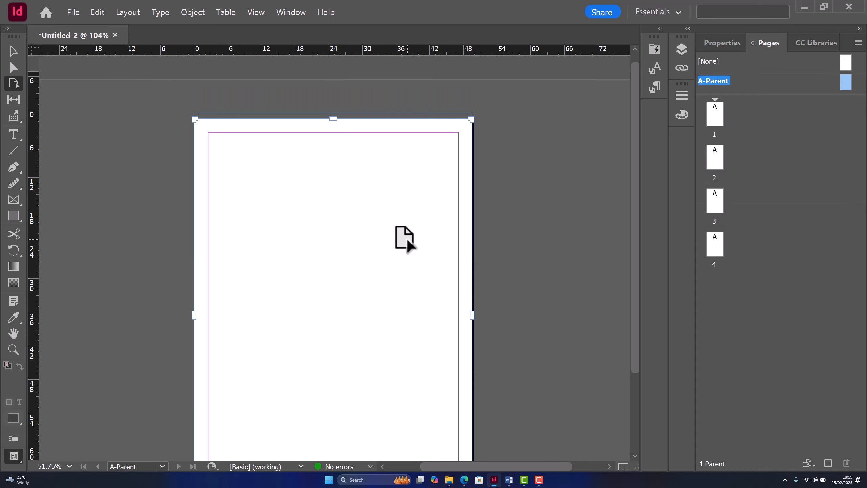
{"action": "scroll", "coordinate": [404, 238], "scroll_direction": "down", "scroll_amount": 3}
{"action": "left_click", "coordinate": [714, 119]}
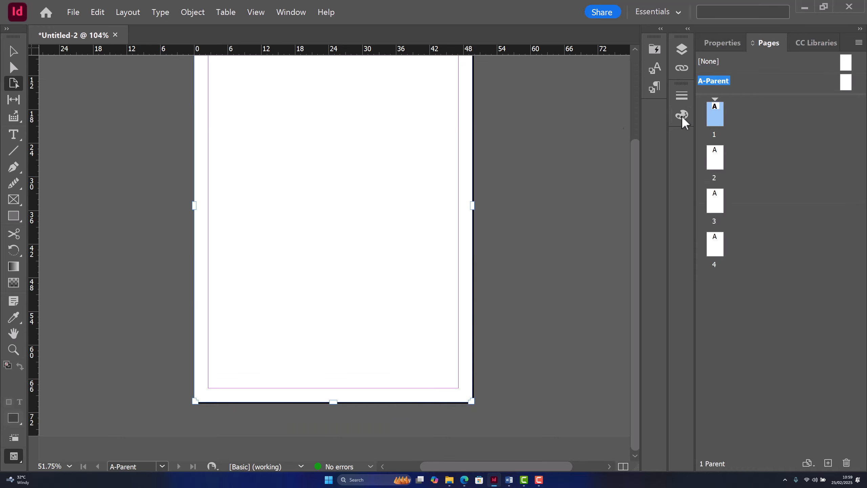
{"action": "double_click", "coordinate": [716, 119]}
{"action": "scroll", "coordinate": [419, 177], "scroll_direction": "up", "scroll_amount": 1}
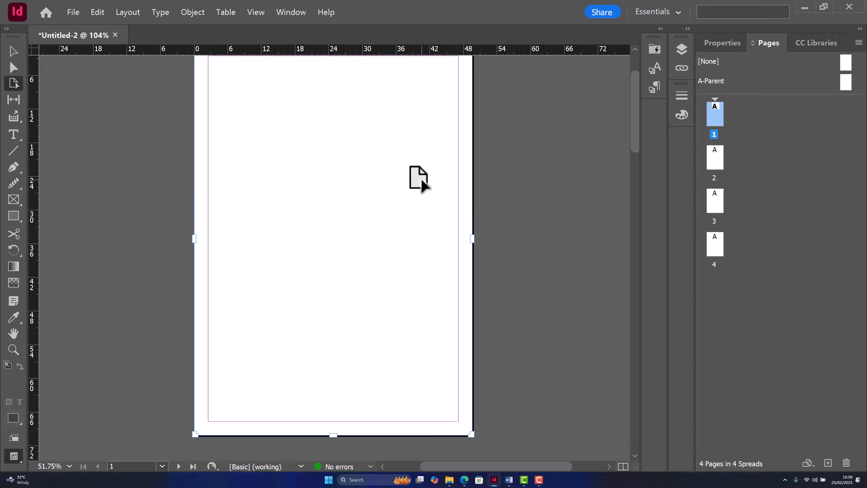
{"action": "scroll", "coordinate": [419, 178], "scroll_direction": "down", "scroll_amount": 15}
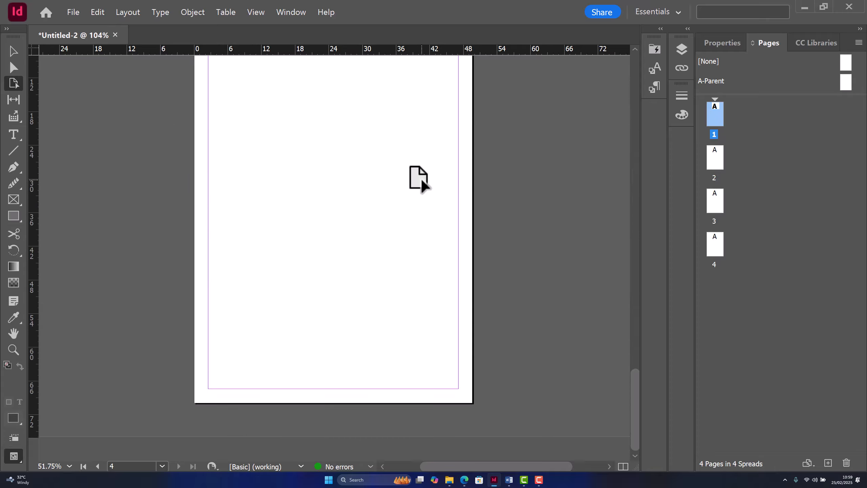
{"action": "scroll", "coordinate": [419, 177], "scroll_direction": "up", "scroll_amount": 3}
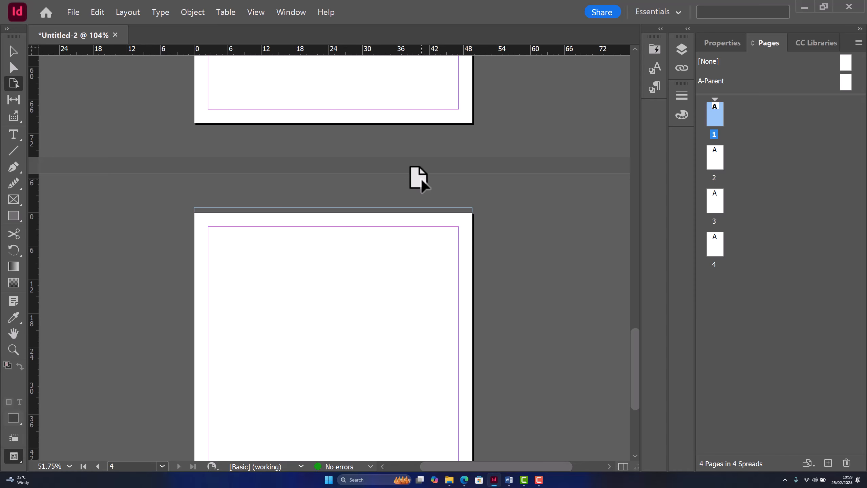
{"action": "scroll", "coordinate": [419, 178], "scroll_direction": "up", "scroll_amount": 15}
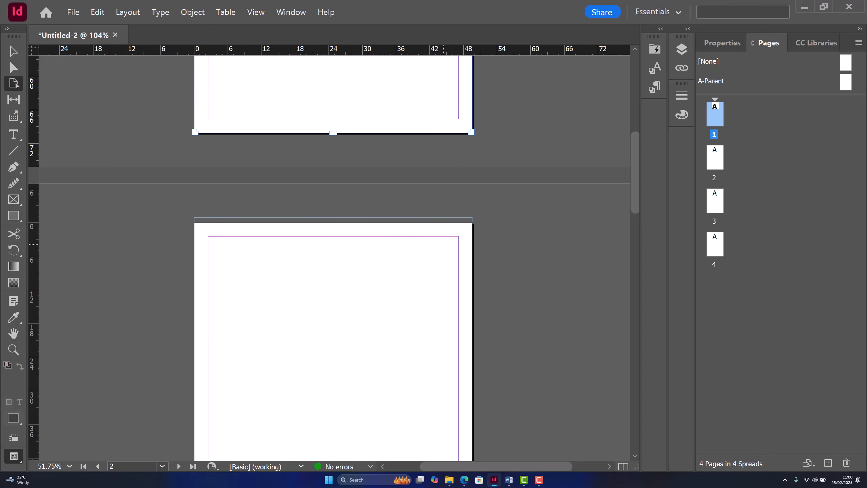
- Place the "akili ya pesa" image on the A-Parent page at about 40 by 26 picas and shift it to the page's horizontal centre
{"action": "double_click", "coordinate": [846, 84]}
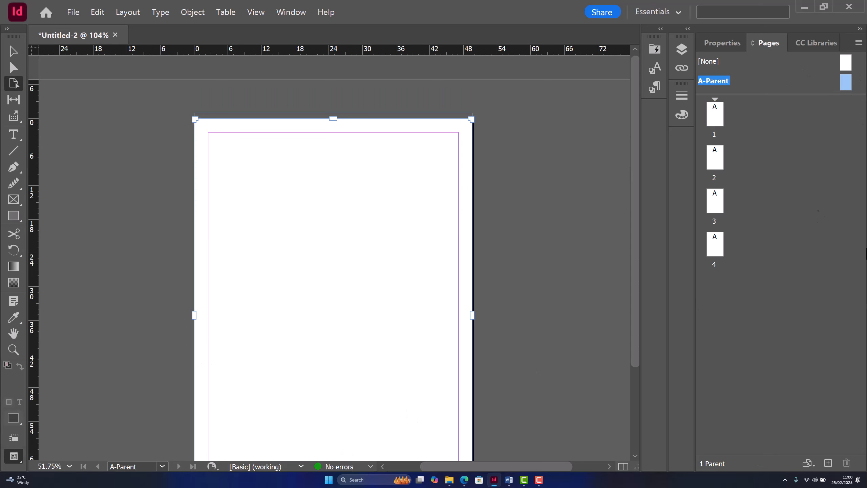
{"action": "scroll", "coordinate": [367, 306], "scroll_direction": "down", "scroll_amount": 1}
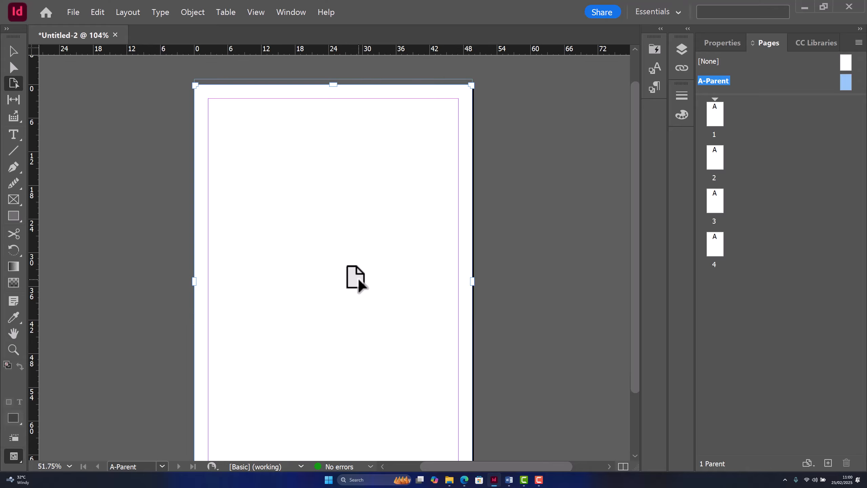
{"action": "left_click", "coordinate": [73, 12]}
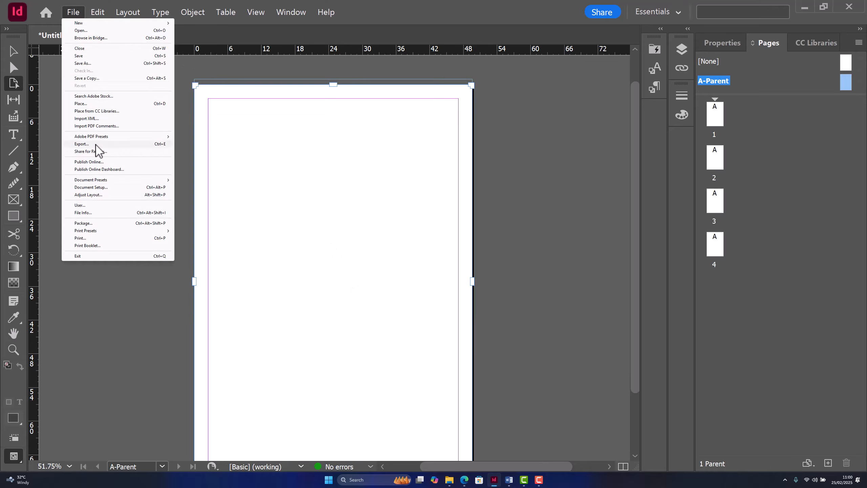
{"action": "left_click", "coordinate": [85, 104]}
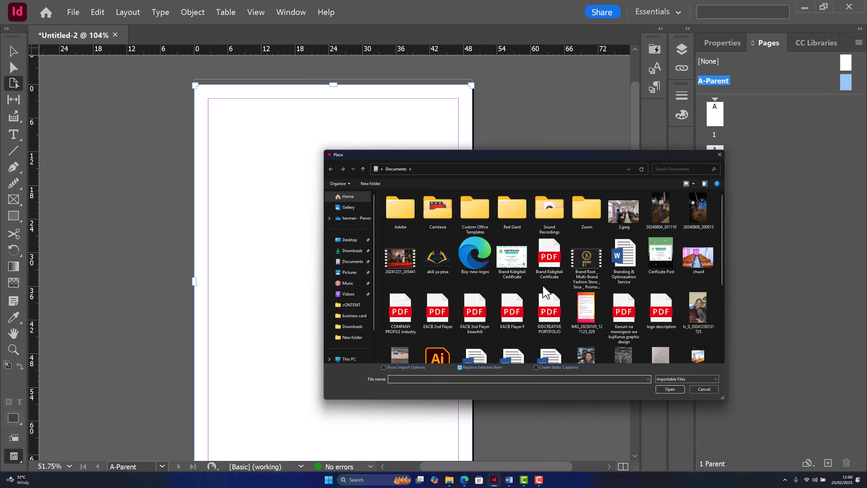
{"action": "double_click", "coordinate": [439, 261]}
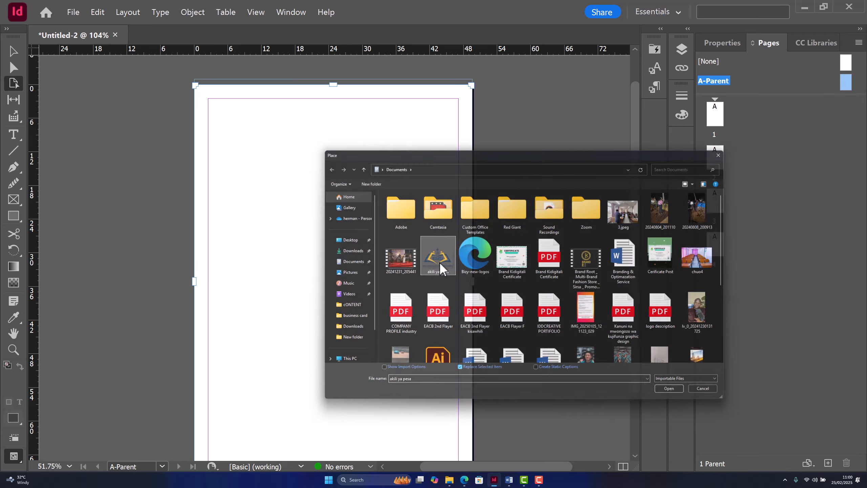
{"action": "left_click_drag", "start_coordinate": [240, 179], "coordinate": [465, 396]}
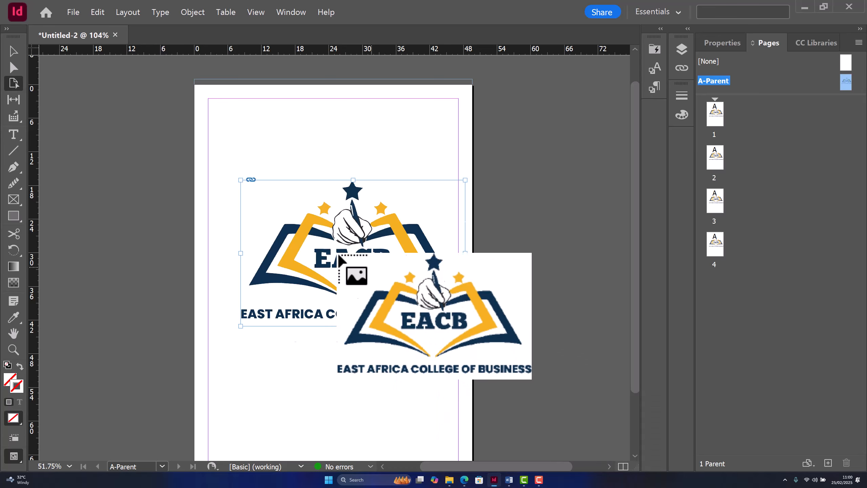
{"action": "left_click", "coordinate": [17, 53]}
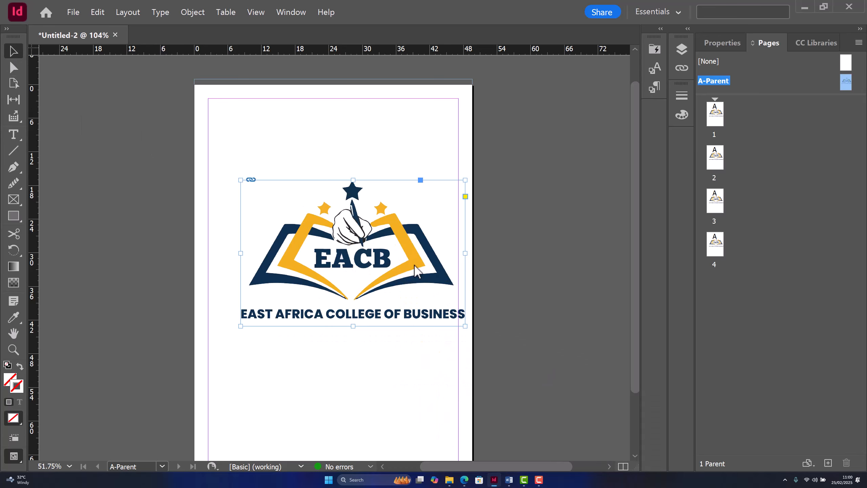
{"action": "left_click_drag", "start_coordinate": [410, 278], "coordinate": [395, 289]}
- Lower the opacity of the logo frame on A-Parent to 6% and deselect it
{"action": "left_click", "coordinate": [714, 42]}
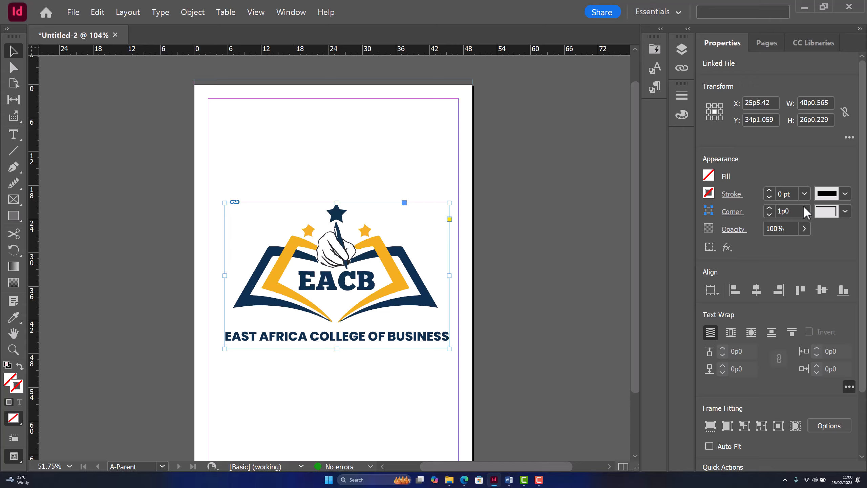
{"action": "left_click", "coordinate": [805, 232]}
{"action": "left_click_drag", "start_coordinate": [806, 245], "coordinate": [738, 245]}
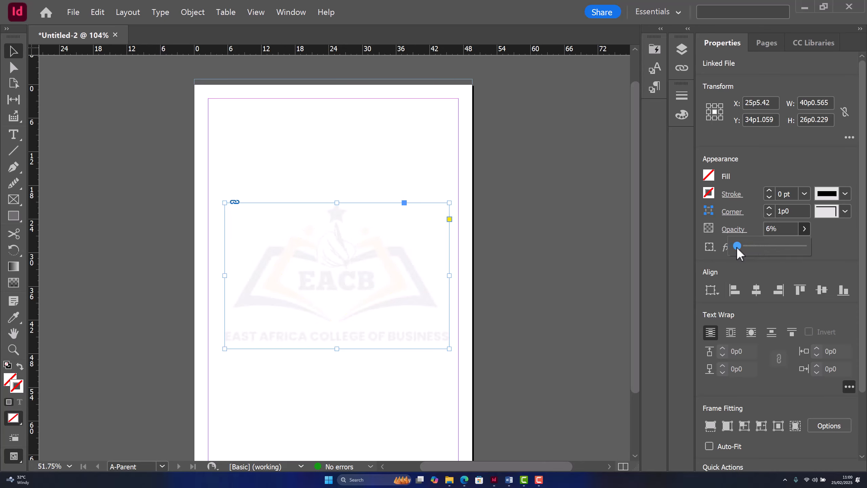
{"action": "left_click", "coordinate": [541, 253]}
{"action": "left_click", "coordinate": [405, 290]}
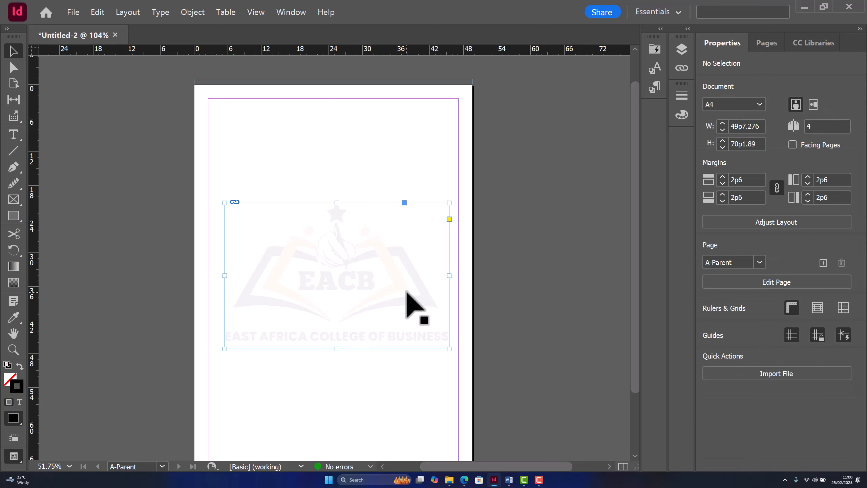
{"action": "left_click", "coordinate": [502, 293]}
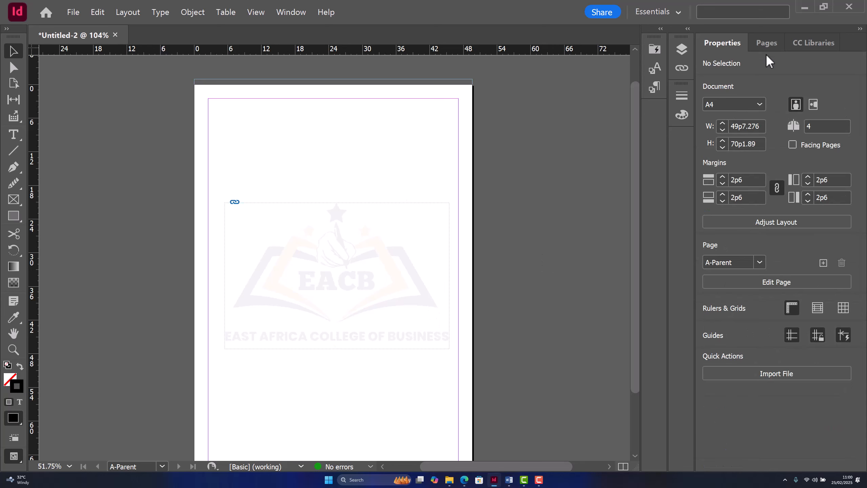
- Open page 1 and look through pages 1 to 4 to check whether the faded logo appears on each
{"action": "left_click", "coordinate": [768, 43]}
{"action": "double_click", "coordinate": [720, 119]}
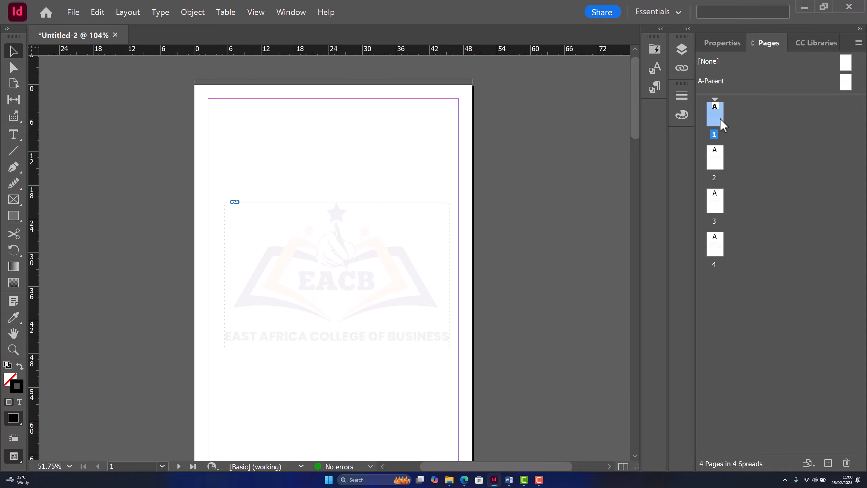
{"action": "scroll", "coordinate": [400, 310], "scroll_direction": "down", "scroll_amount": 3}
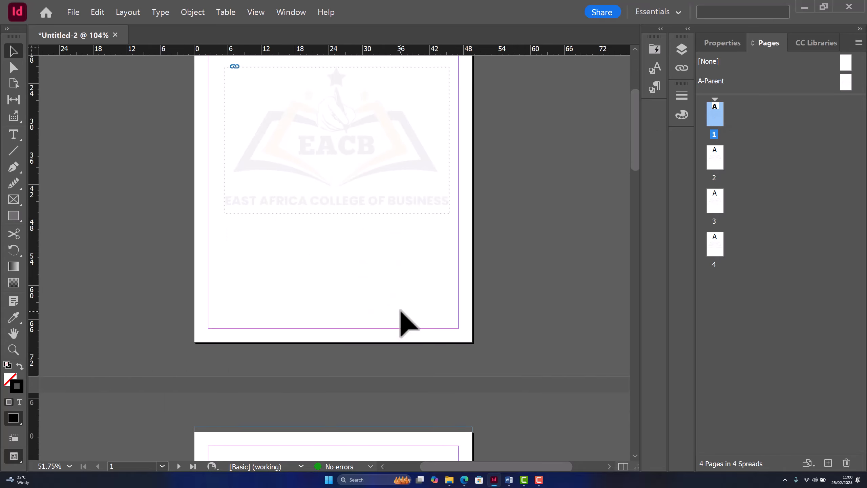
{"action": "scroll", "coordinate": [400, 311], "scroll_direction": "down", "scroll_amount": 10}
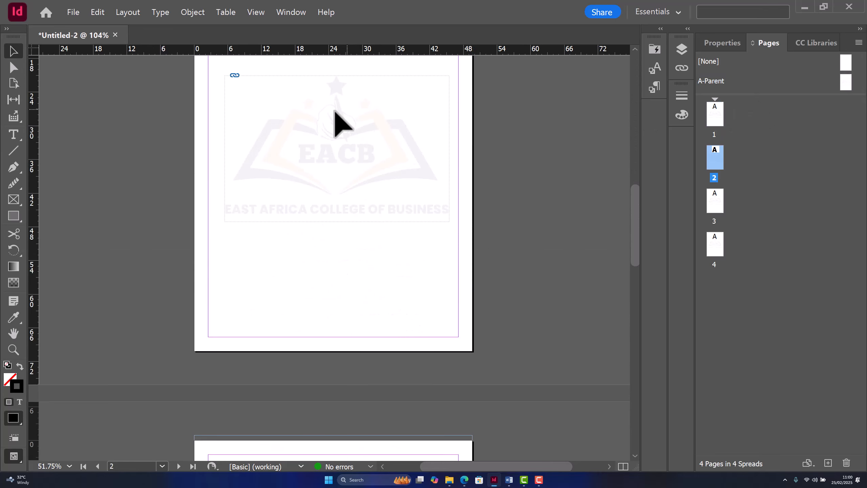
{"action": "scroll", "coordinate": [382, 256], "scroll_direction": "down", "scroll_amount": 20}
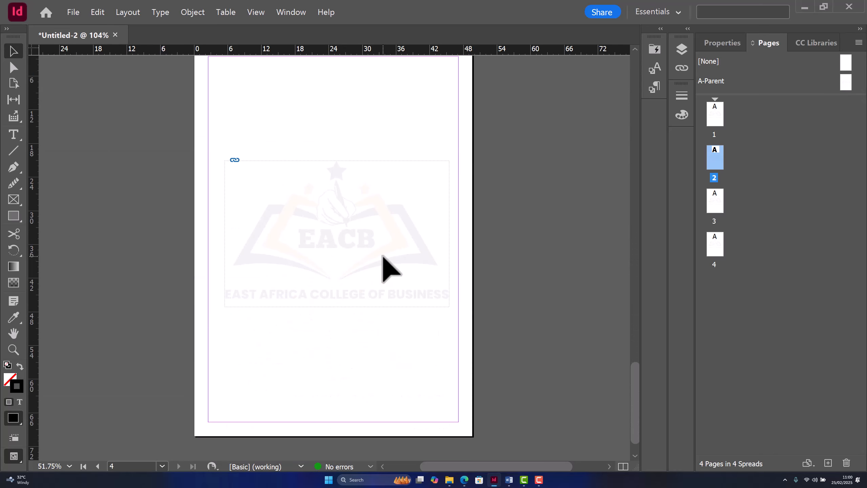
{"action": "scroll", "coordinate": [383, 257], "scroll_direction": "up", "scroll_amount": 1}
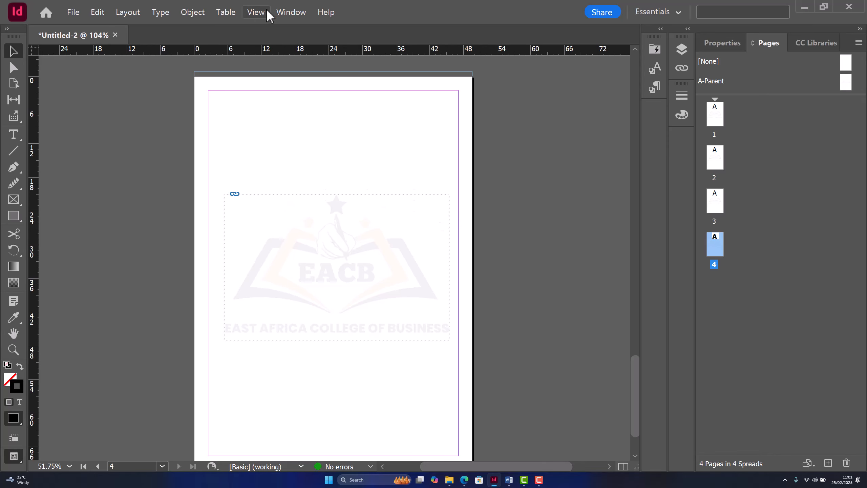
- Turn on Overprint Preview and review the logo watermark on pages 4 and 3
{"action": "left_click", "coordinate": [257, 13]}
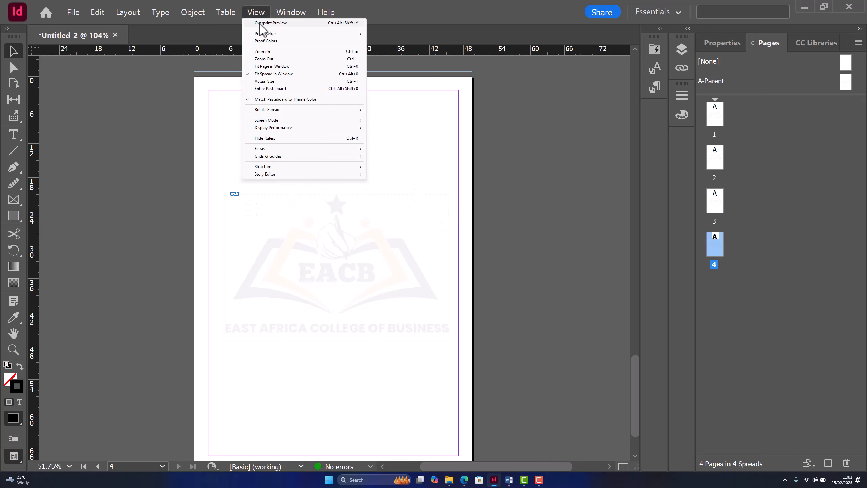
{"action": "left_click", "coordinate": [270, 23]}
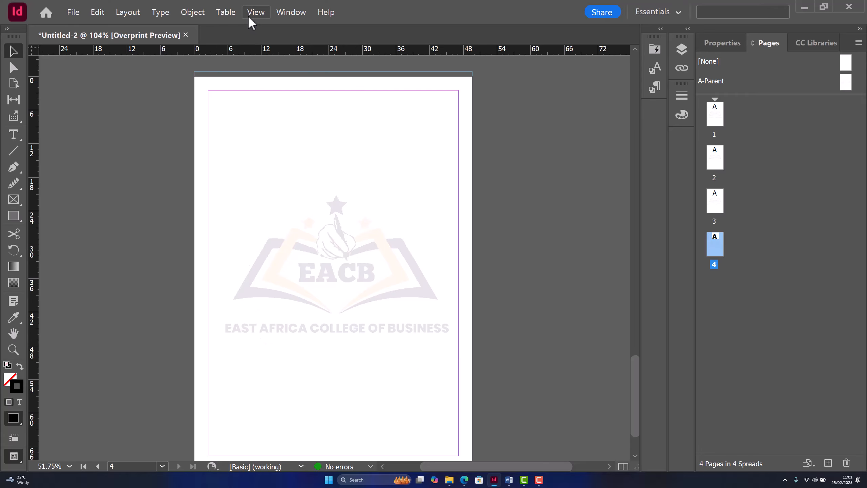
{"action": "left_click", "coordinate": [256, 12]}
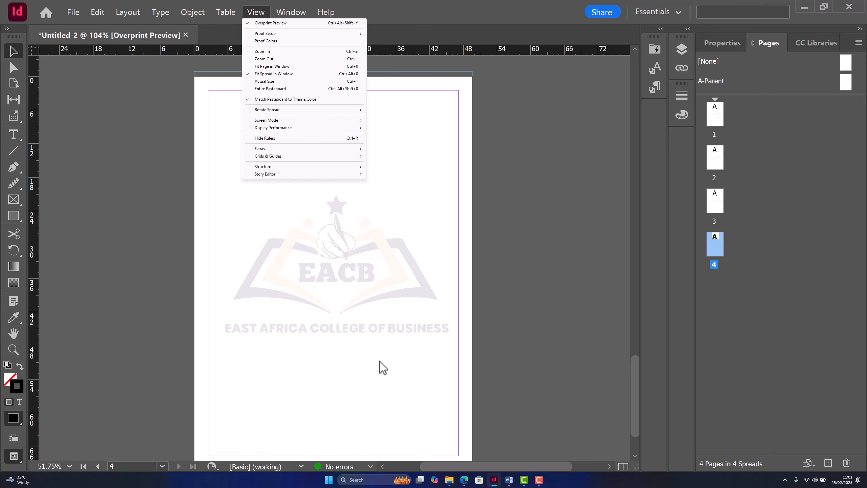
{"action": "left_click", "coordinate": [352, 302]}
{"action": "scroll", "coordinate": [353, 303], "scroll_direction": "down", "scroll_amount": 2}
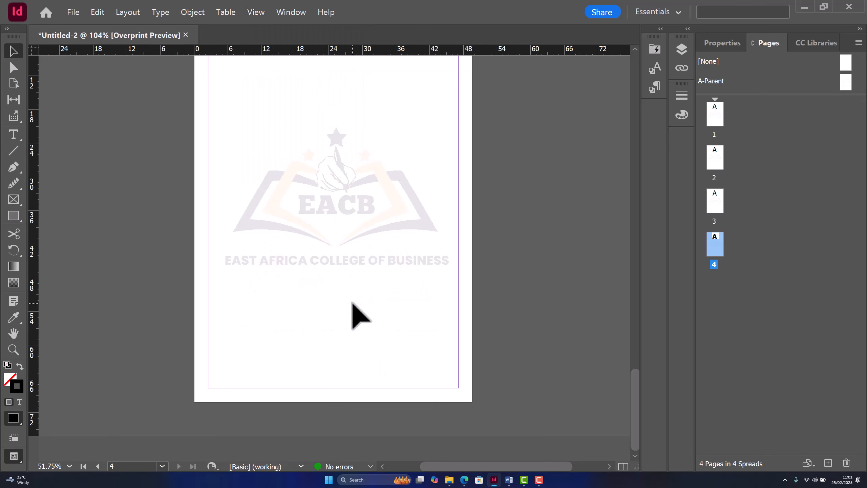
{"action": "scroll", "coordinate": [352, 302], "scroll_direction": "up", "scroll_amount": 6}
{"action": "scroll", "coordinate": [353, 302], "scroll_direction": "up", "scroll_amount": 5}
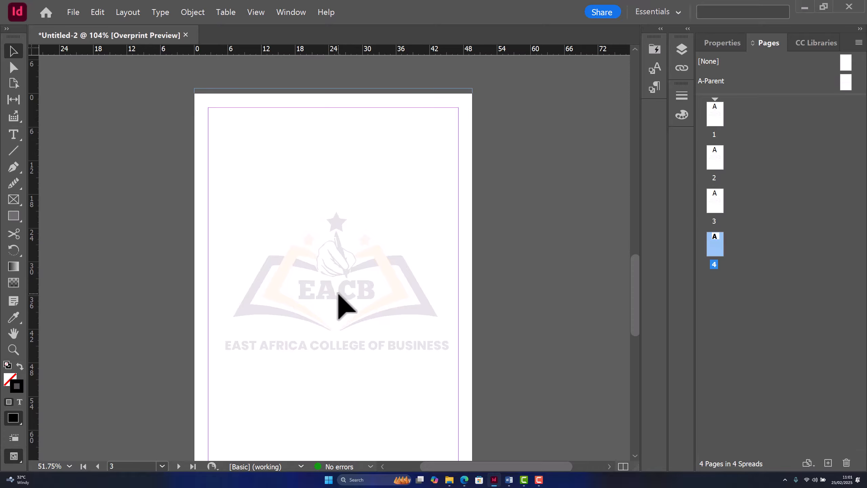
- Open the A-Parent page and reduce the opacity of the logo image inside its frame to about 40%
{"action": "double_click", "coordinate": [844, 84]}
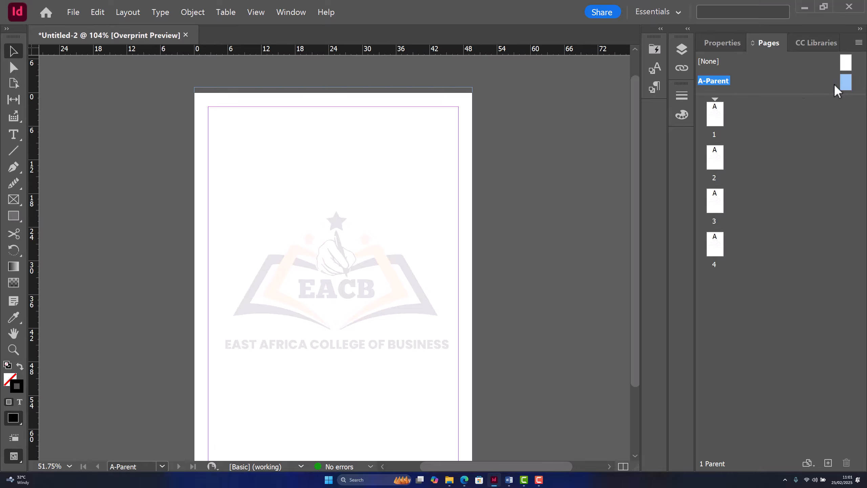
{"action": "left_click", "coordinate": [316, 286]}
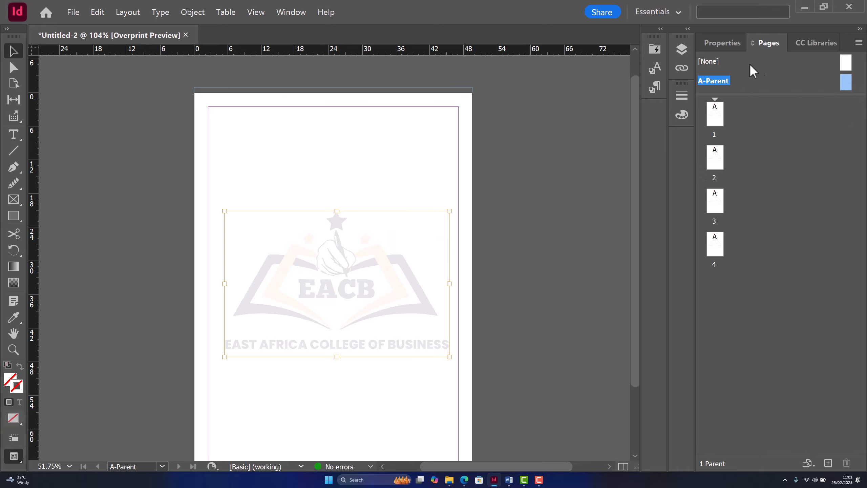
{"action": "left_click", "coordinate": [722, 40]}
{"action": "left_click", "coordinate": [804, 176]}
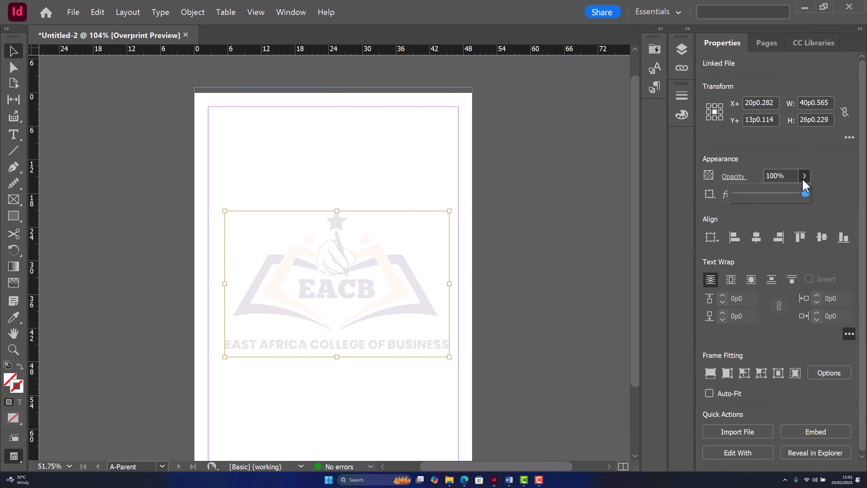
{"action": "left_click_drag", "start_coordinate": [805, 194], "coordinate": [787, 194]}
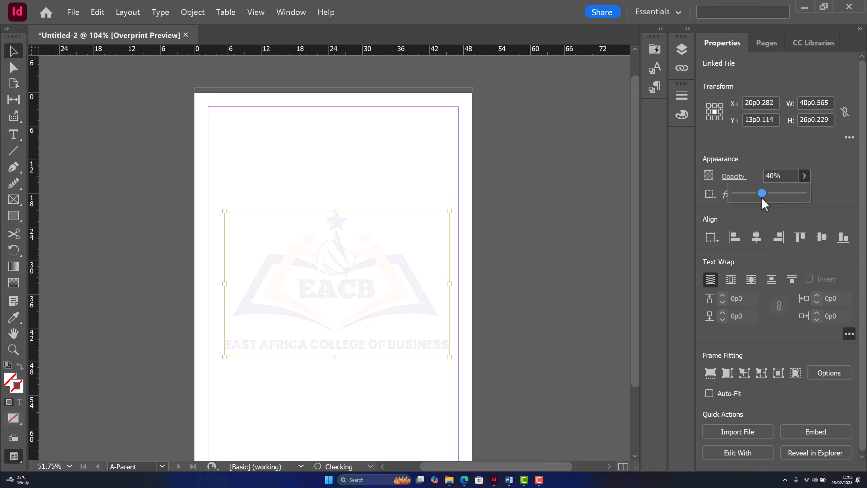
- Open page 1 and look through the document down to page 4 to check the lighter logo watermark
{"action": "left_click", "coordinate": [773, 47]}
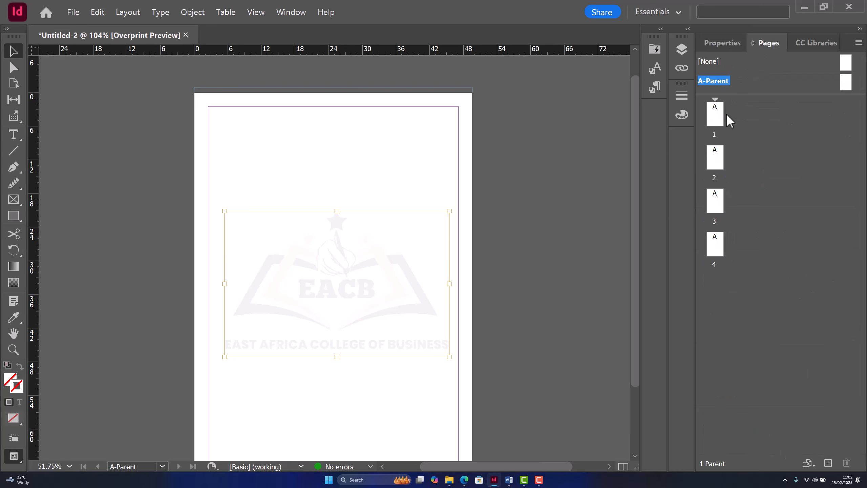
{"action": "double_click", "coordinate": [717, 115]}
{"action": "scroll", "coordinate": [364, 272], "scroll_direction": "up", "scroll_amount": 2}
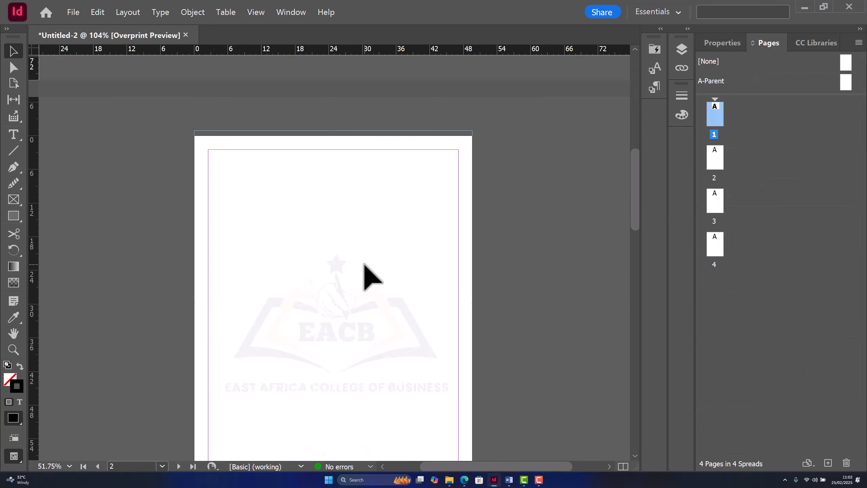
{"action": "scroll", "coordinate": [365, 270], "scroll_direction": "down", "scroll_amount": 15}
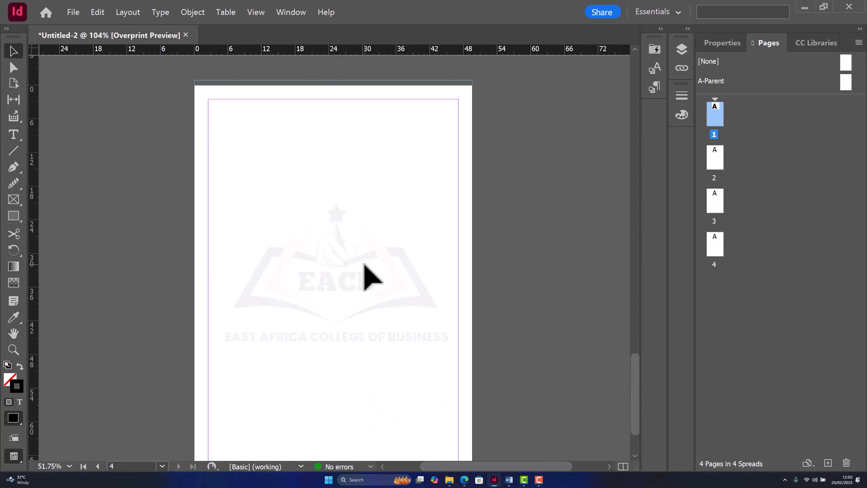
{"action": "scroll", "coordinate": [365, 270], "scroll_direction": "down", "scroll_amount": 3}
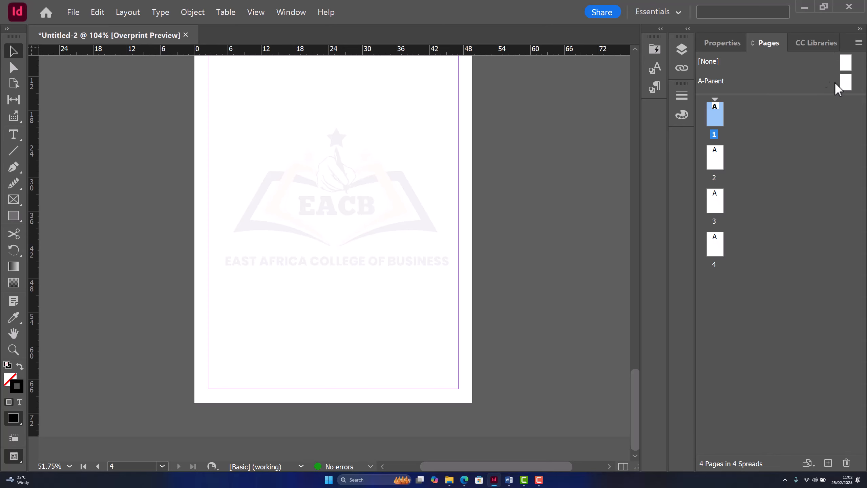
- Reopen the A-Parent page for editing
{"action": "left_click", "coordinate": [848, 85]}
{"action": "double_click", "coordinate": [847, 86]}
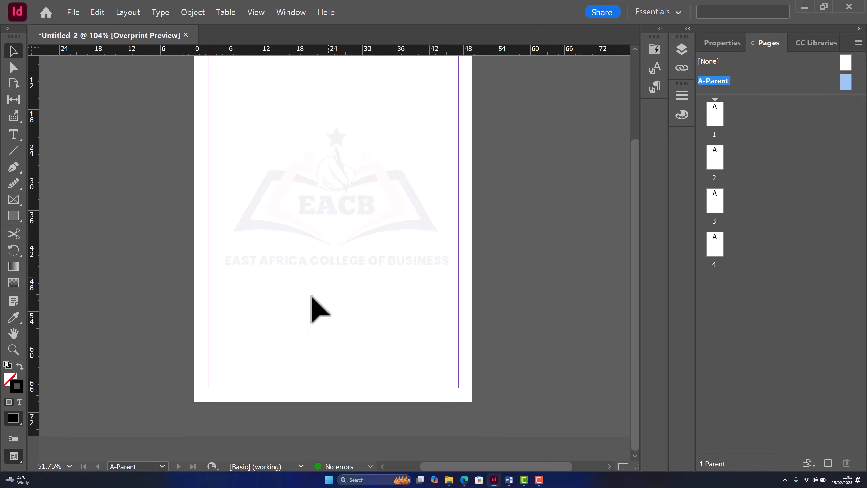